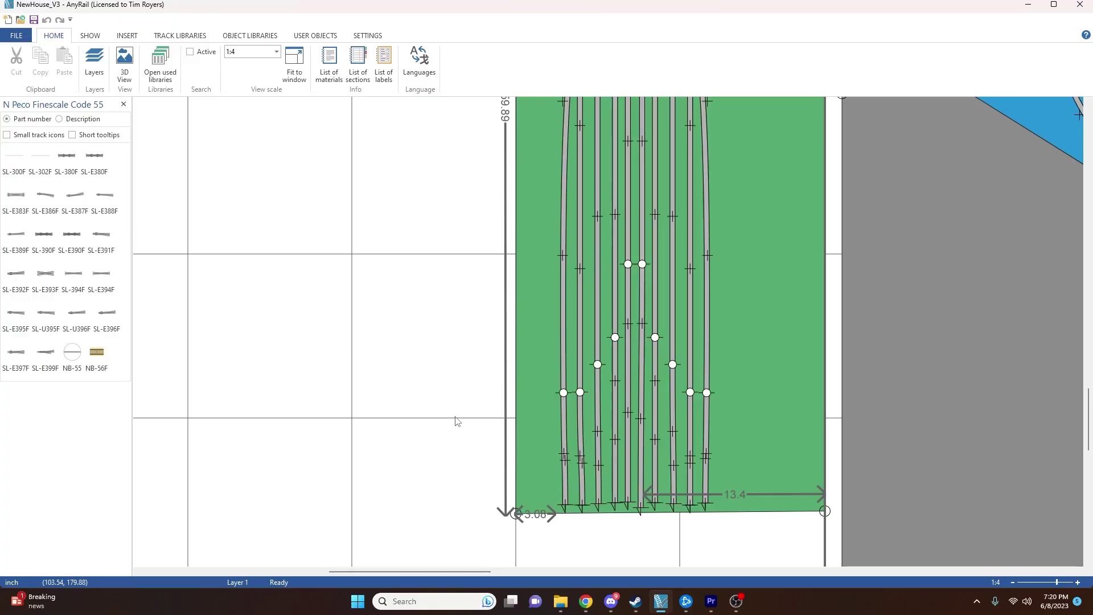
- Examine the parallel yard tracks and their ends at the lower edge of the green Phase 1 section
middle_click(433, 429)
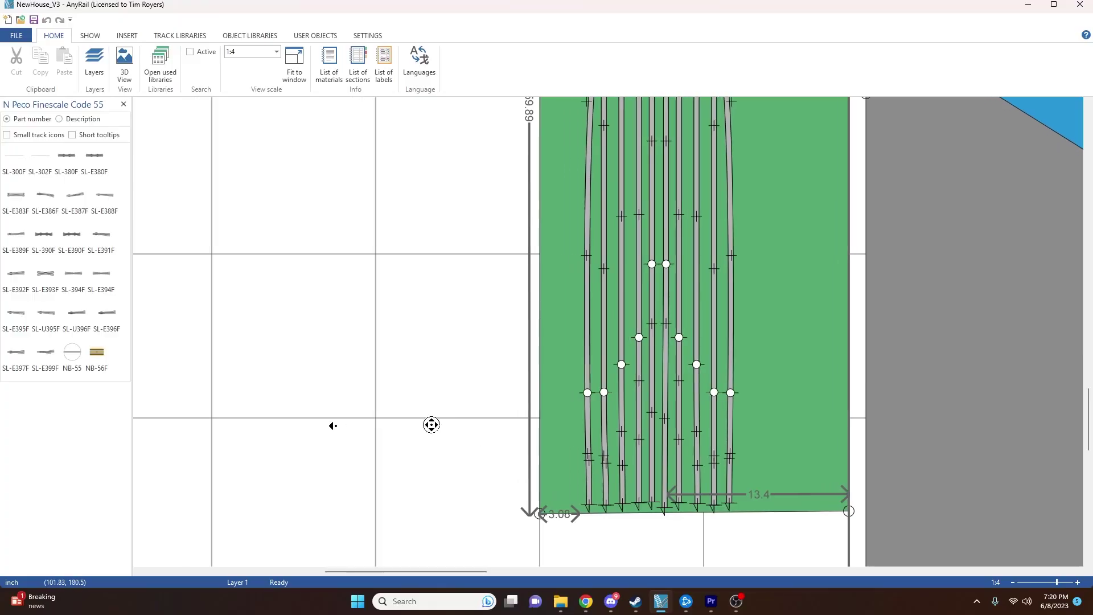
scroll(336, 430, "up", 1)
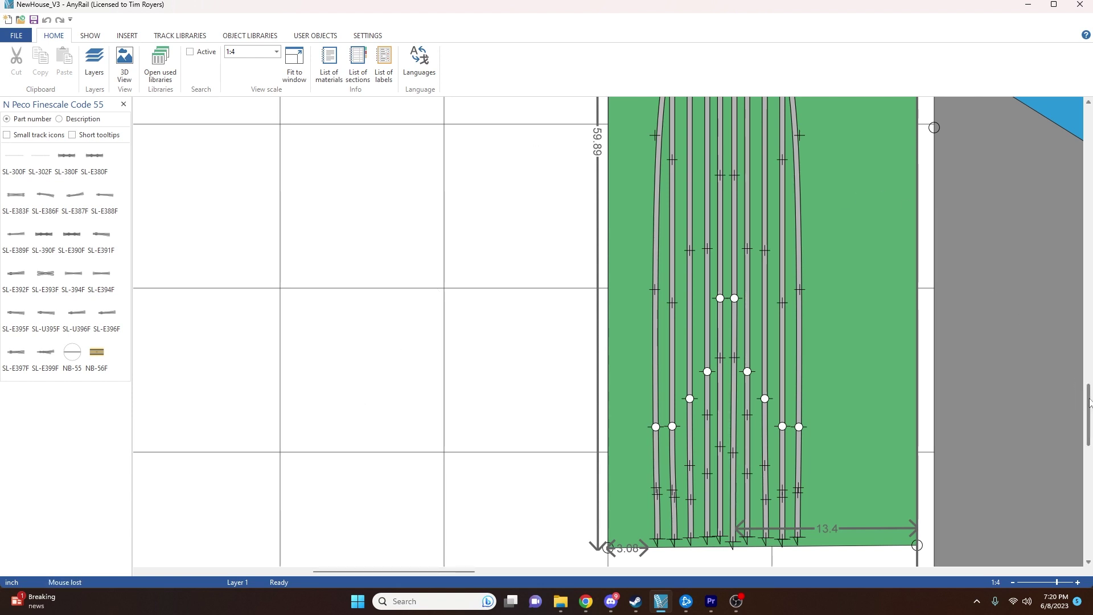
scroll(1088, 402, "down", 1)
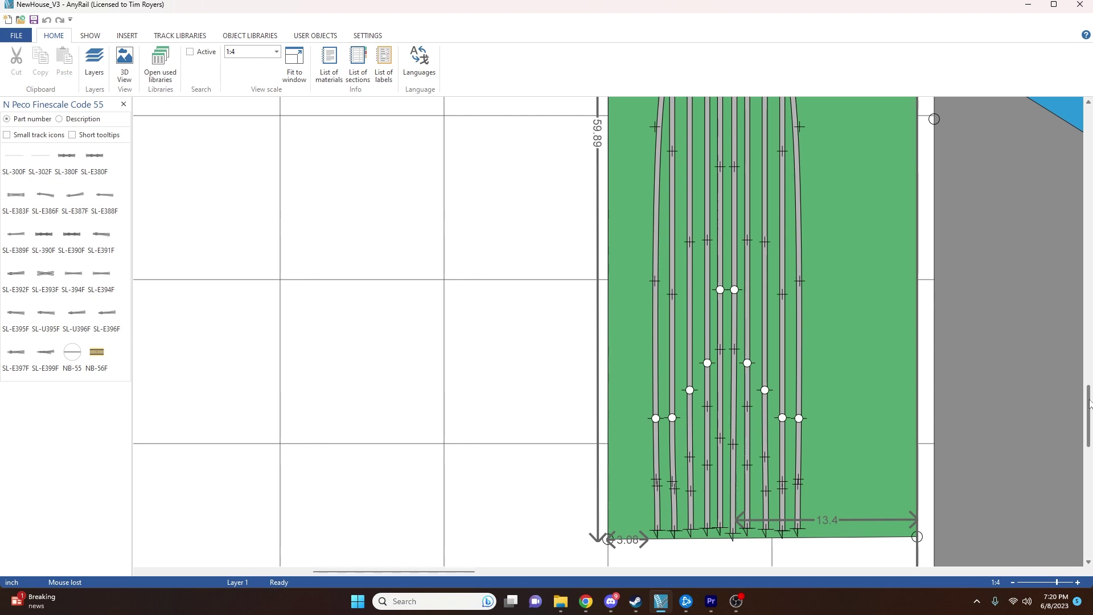
scroll(1089, 405, "down", 1)
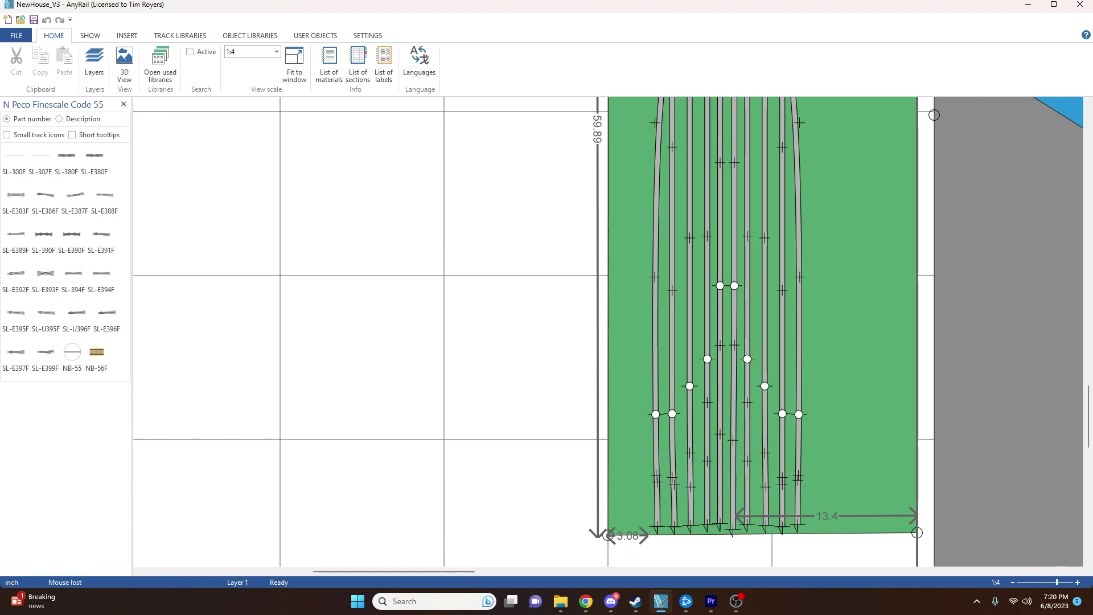
left_click(1087, 441)
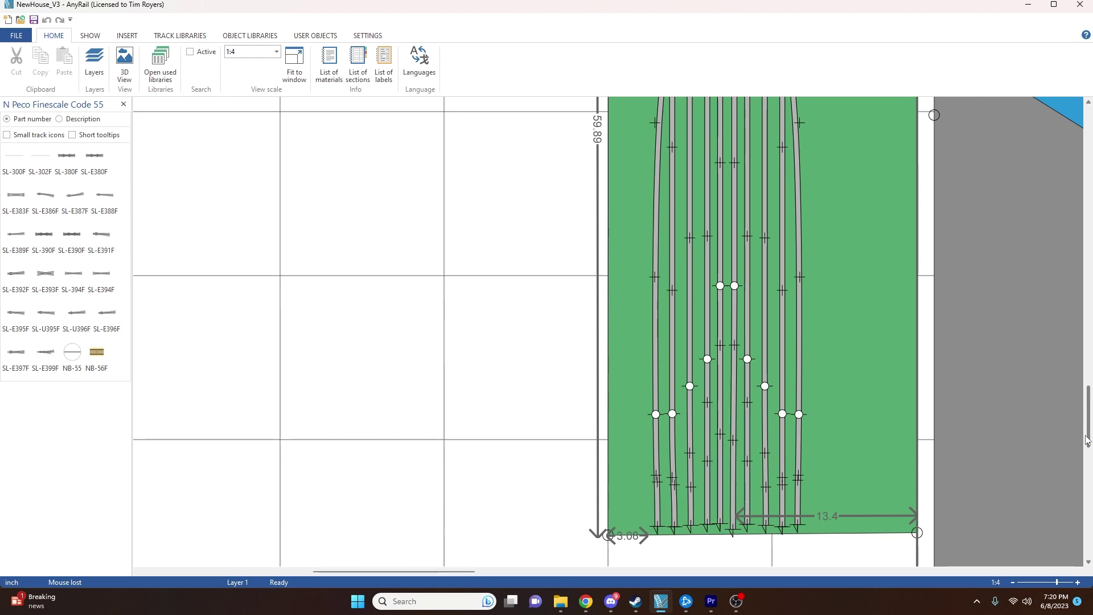
- Inspect the Phase 1 yard from the double crossover down through the turnout ladder to the parallel tracks
left_click_drag(1086, 442, 1089, 349)
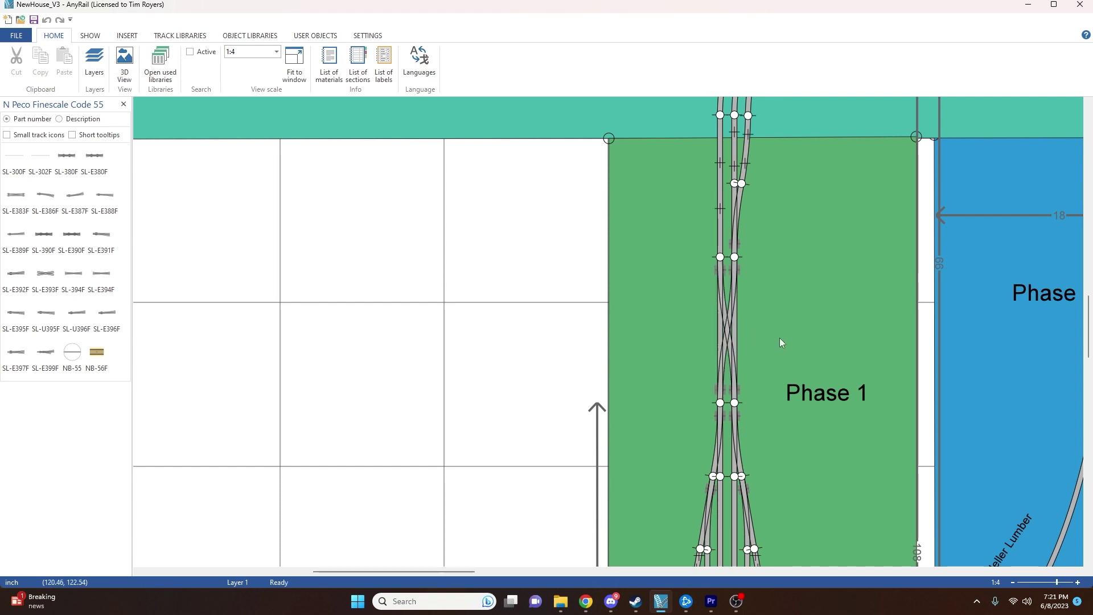
scroll(804, 336, "down", 2)
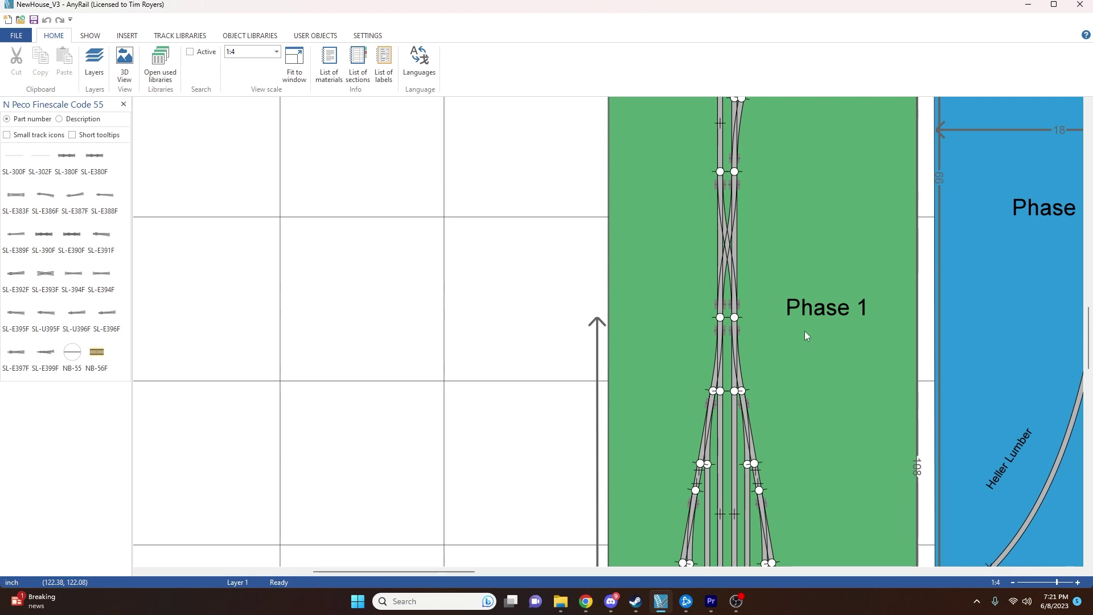
scroll(804, 336, "down", 1)
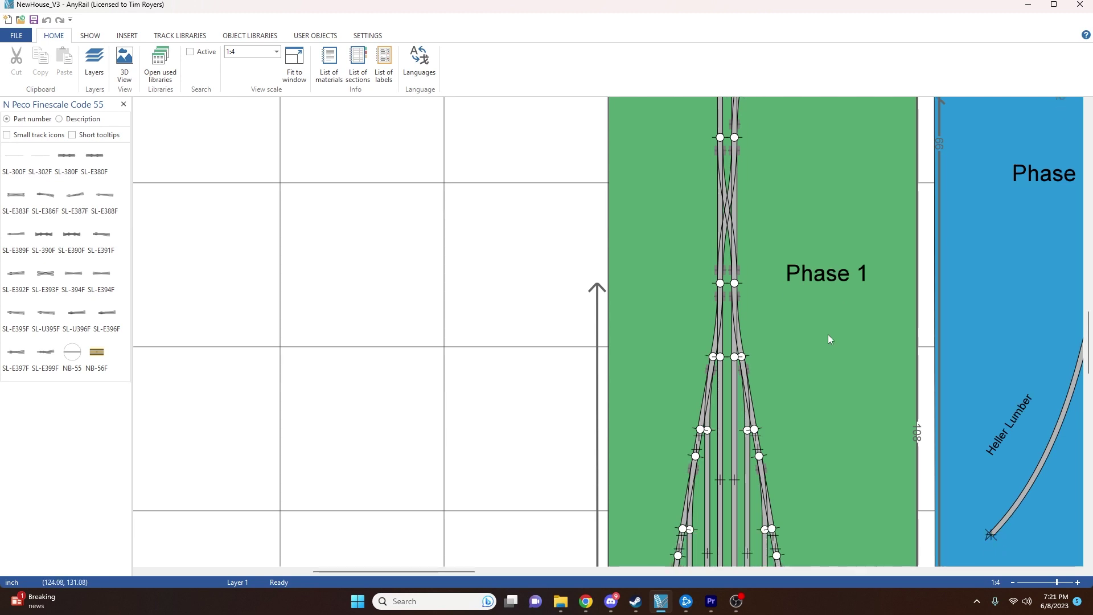
scroll(828, 333, "up", 1)
scroll(794, 353, "down", 3)
scroll(791, 355, "down", 6)
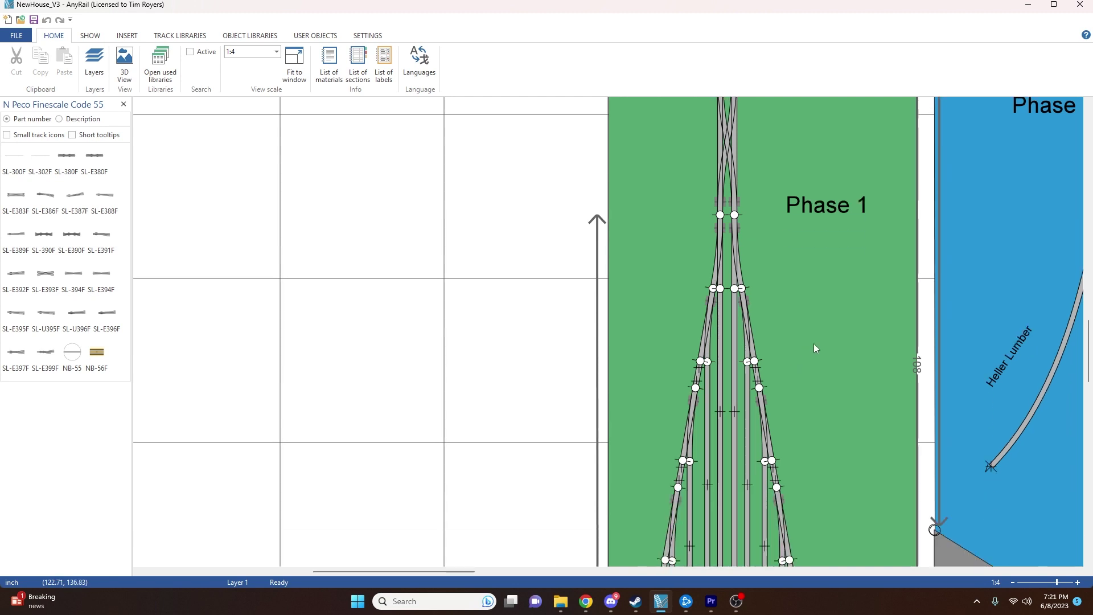
scroll(861, 364, "down", 2)
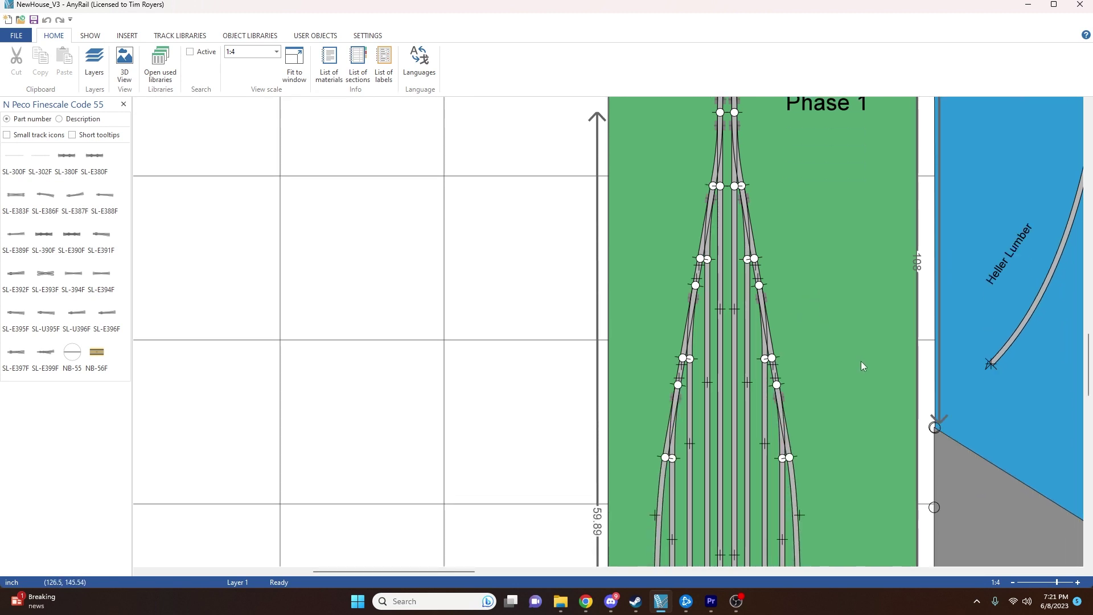
- Review how the Phase 1 yard ladder runs through the double crossover and connects to the curved Phase 2 tracks
scroll(861, 366, "up", 5)
scroll(859, 360, "up", 12)
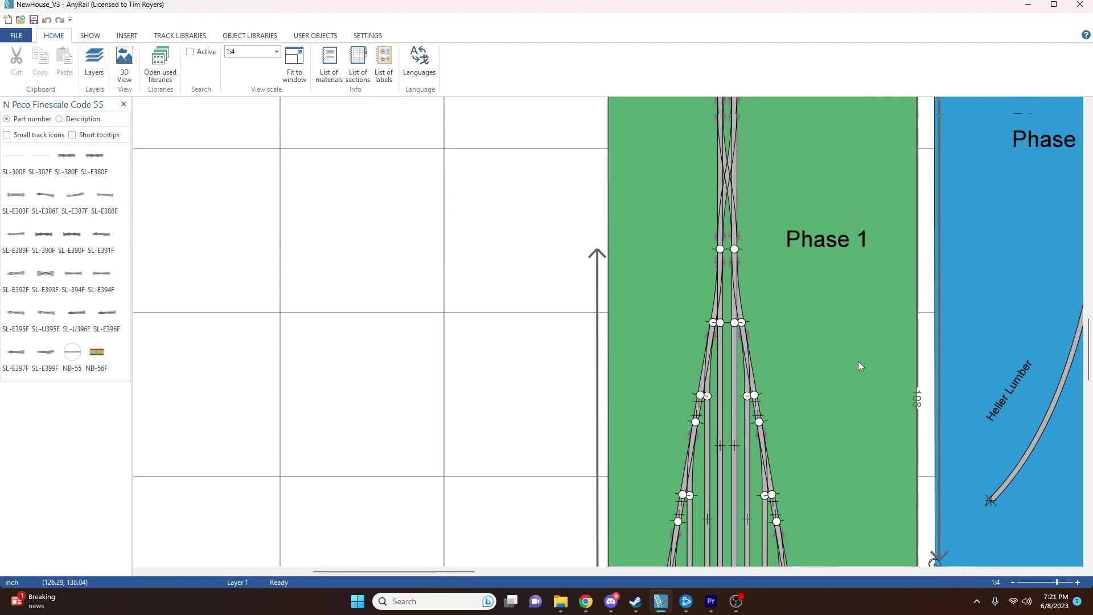
scroll(721, 300, "up", 2)
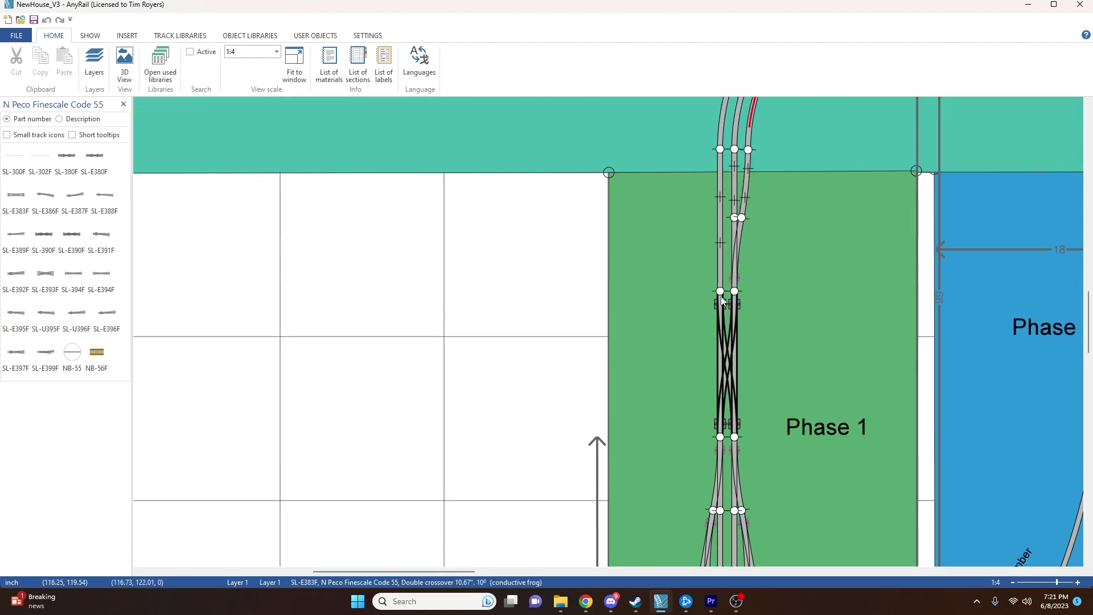
scroll(740, 342, "up", 3)
scroll(746, 344, "up", 2)
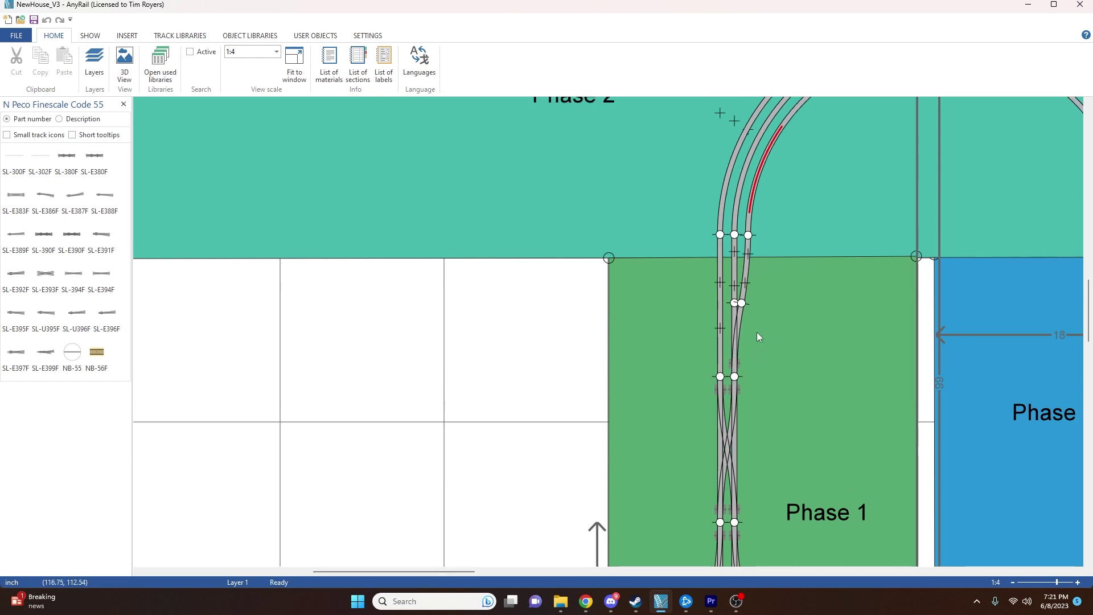
scroll(799, 389, "up", 5)
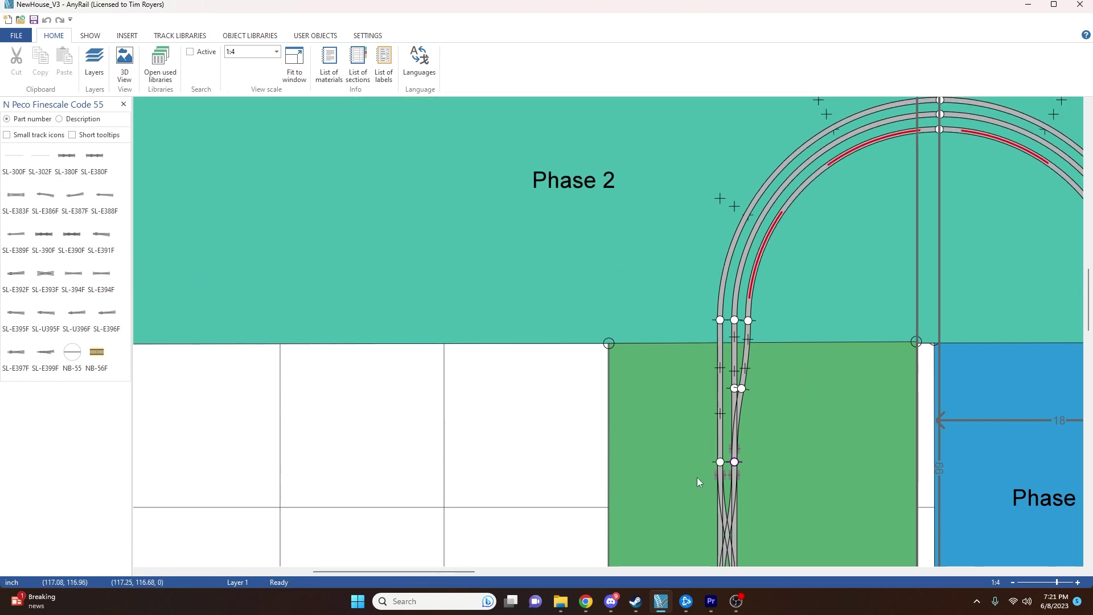
scroll(612, 472, "down", 3)
scroll(617, 464, "down", 15)
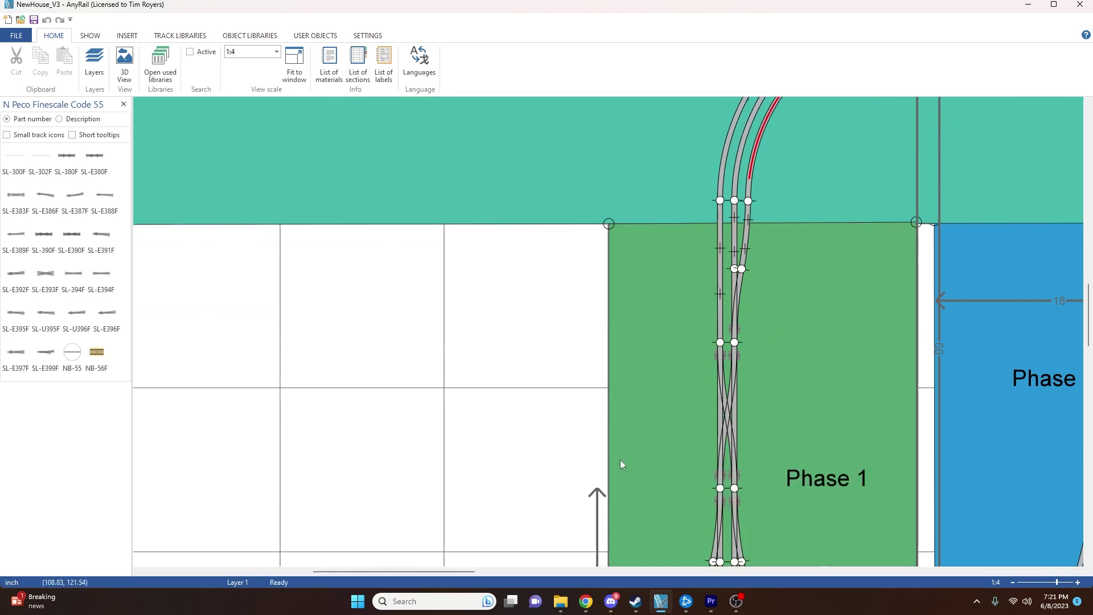
scroll(859, 468, "down", 10)
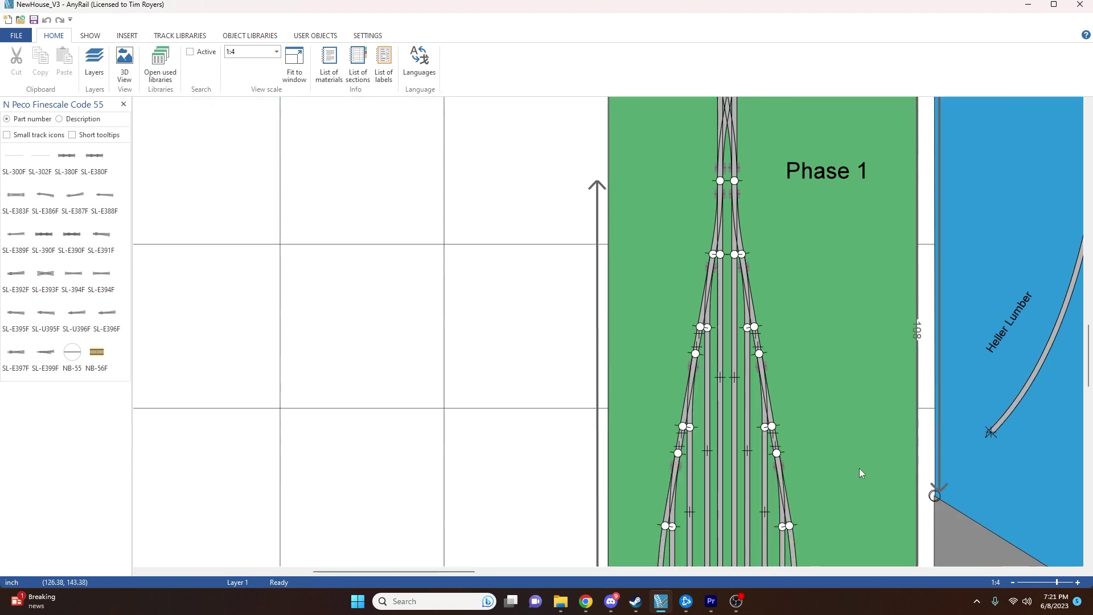
- Examine the Phase 2 section from its yellow neighbour to its lime green neighbour, including the three-track main line and the large curve
left_click_drag(1089, 378, 1088, 282)
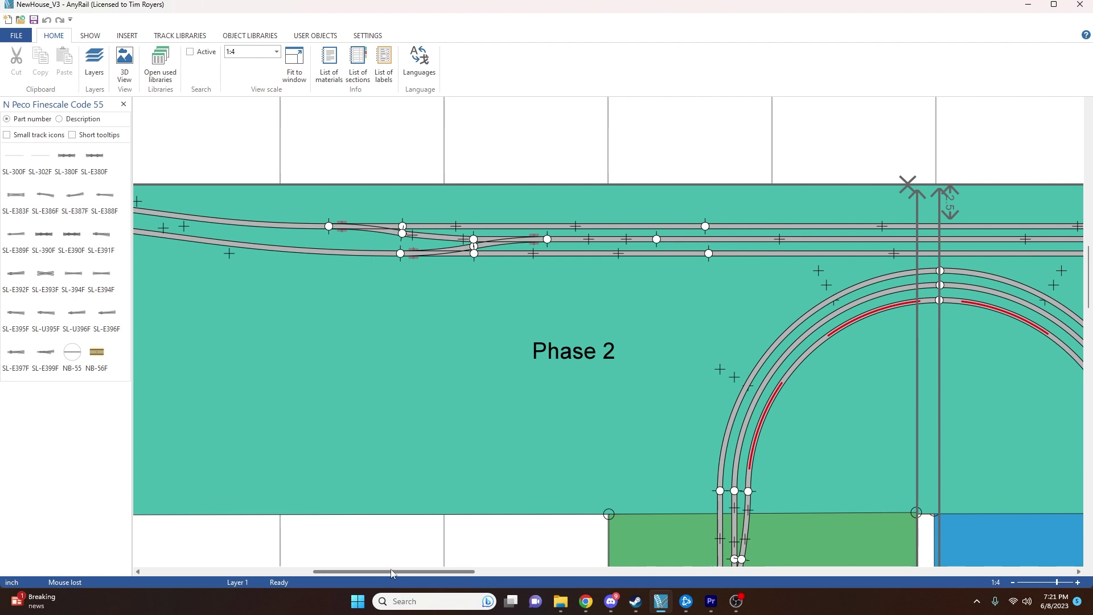
left_click_drag(390, 569, 354, 579)
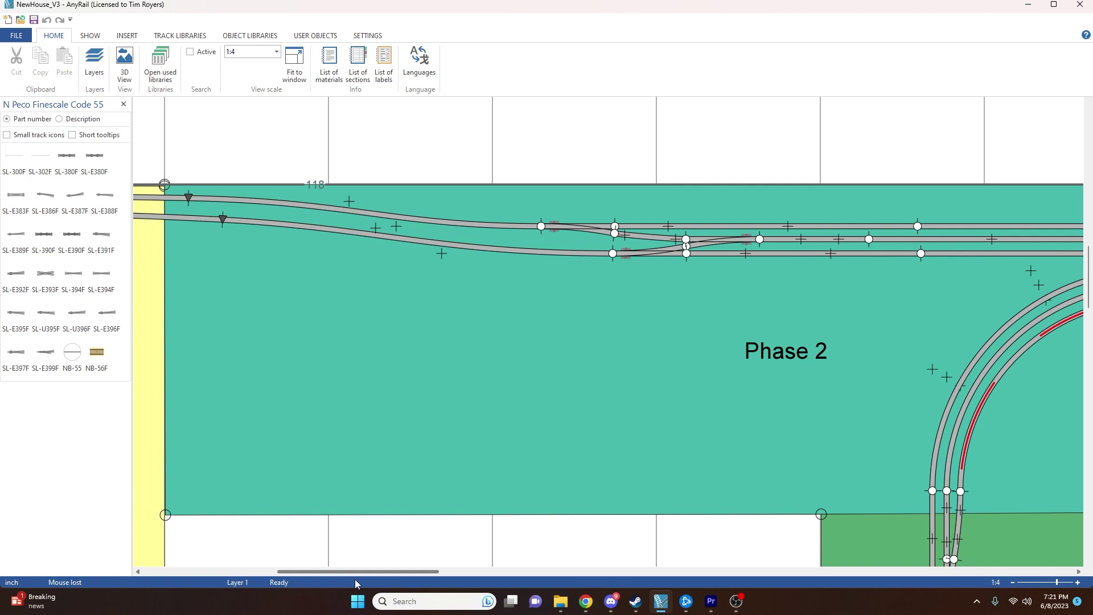
left_click_drag(355, 579, 426, 579)
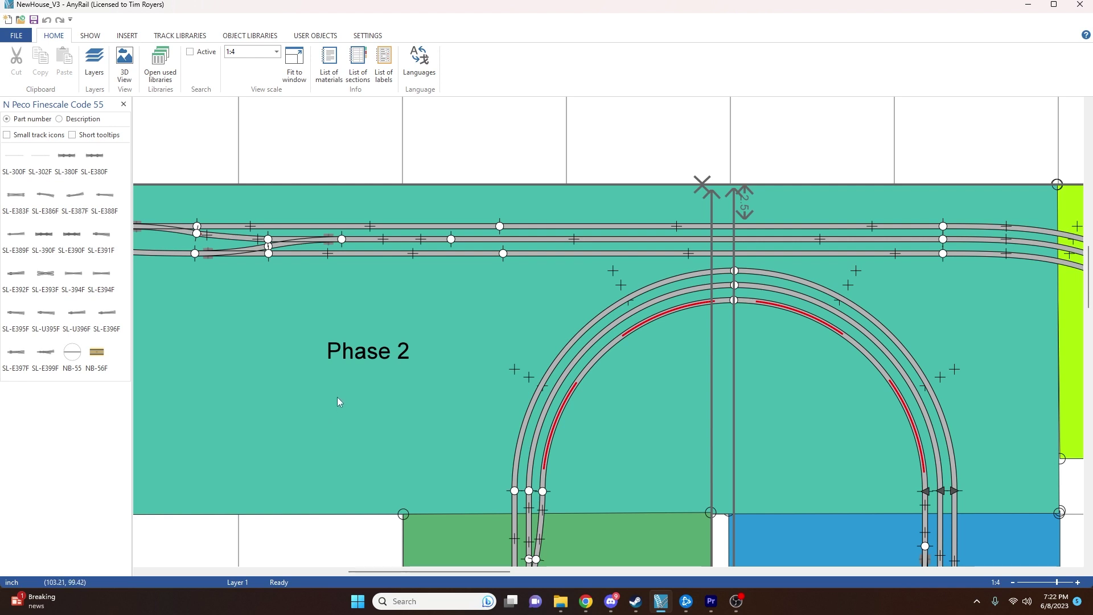
scroll(337, 401, "down", 1)
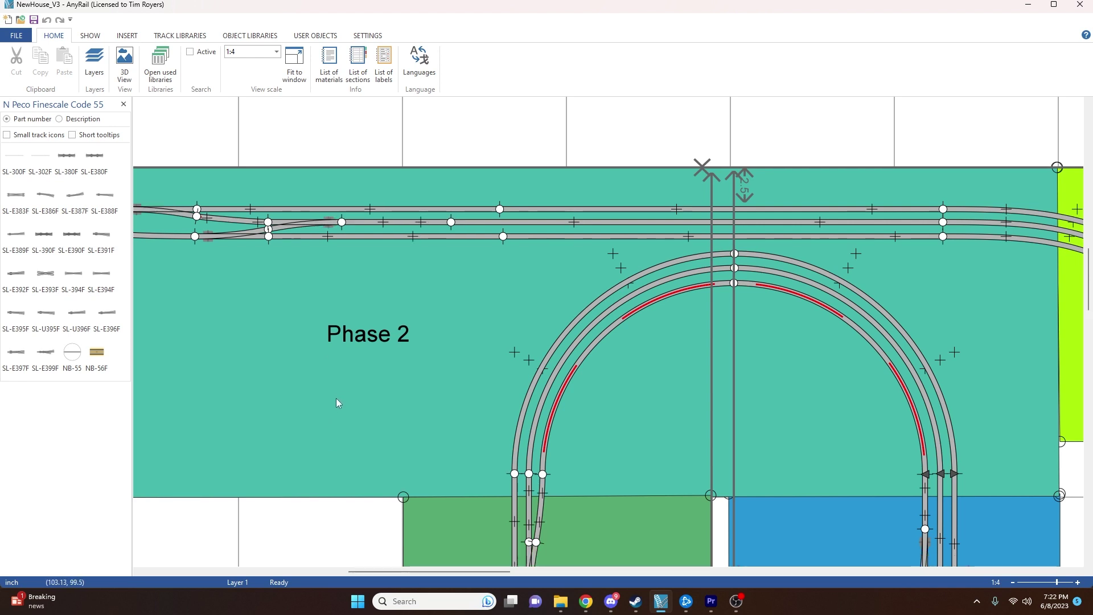
scroll(336, 402, "up", 1)
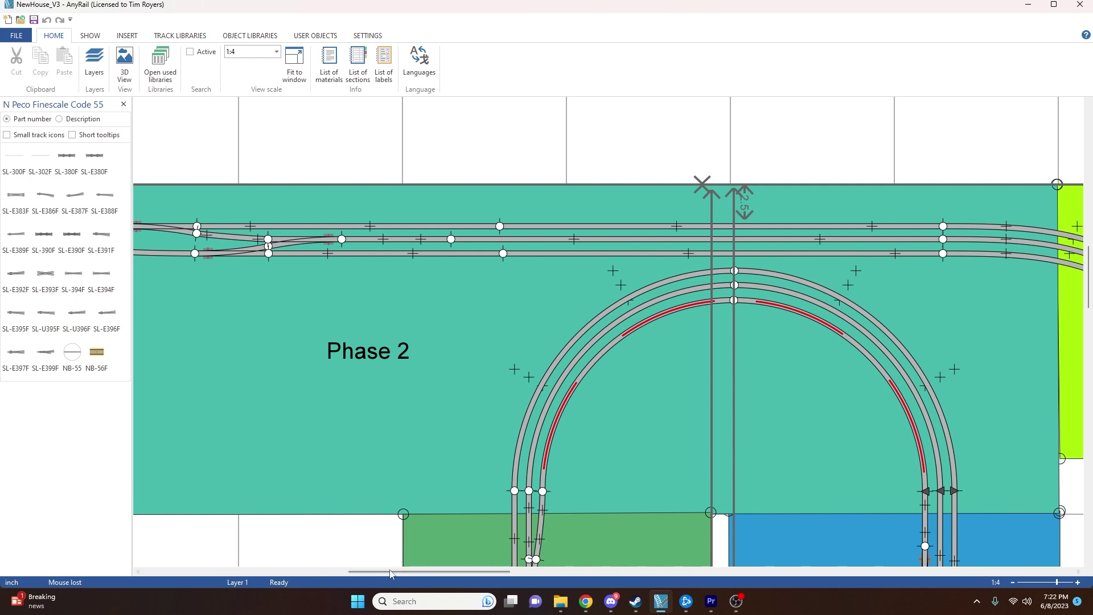
left_click_drag(392, 572, 398, 577)
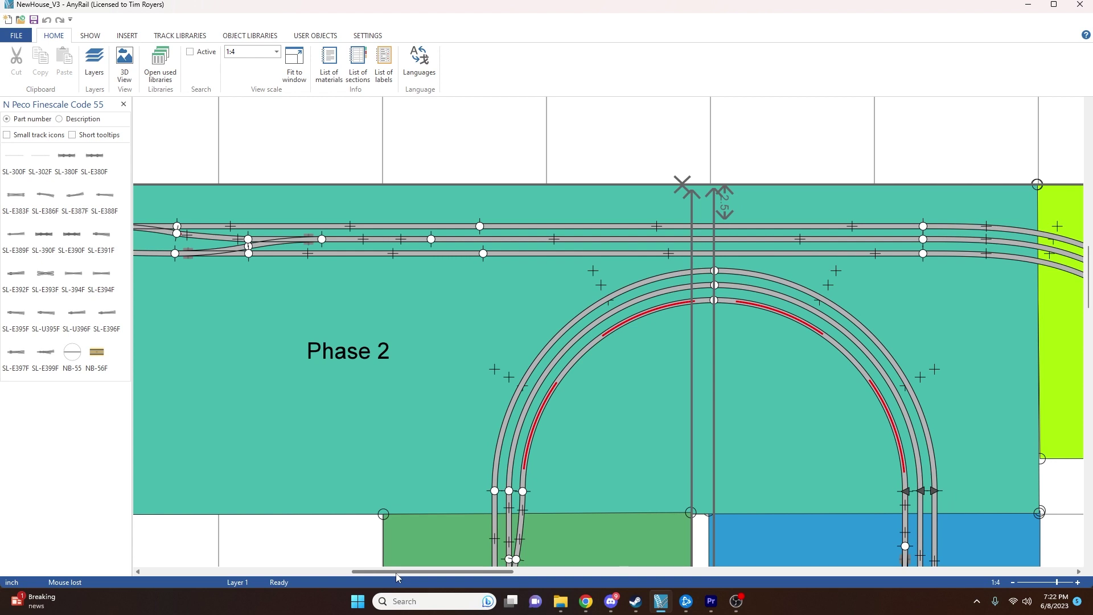
left_click_drag(397, 576, 408, 576)
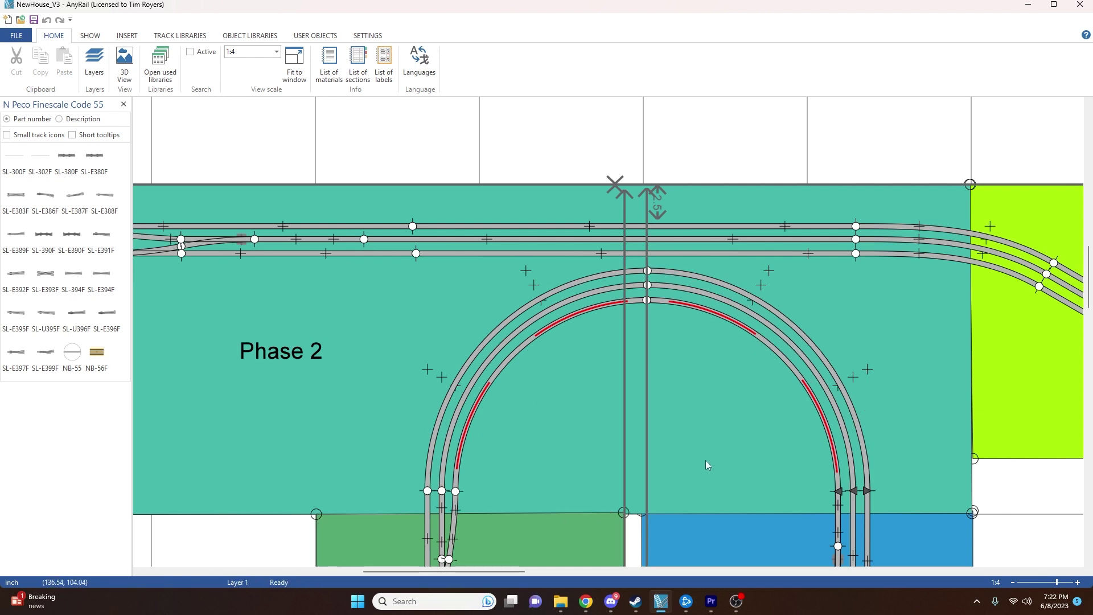
- Follow the three-track curve from Phase 2 into the blue Phase 3 section and inspect the Heller Lumber spur
scroll(718, 480, "down", 3)
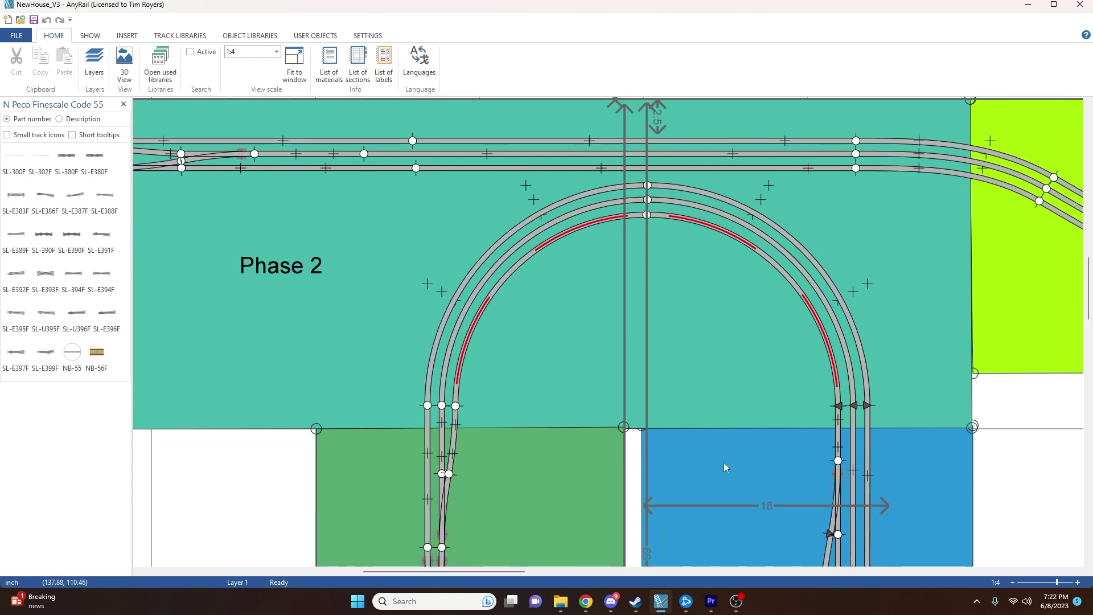
scroll(723, 462, "down", 1)
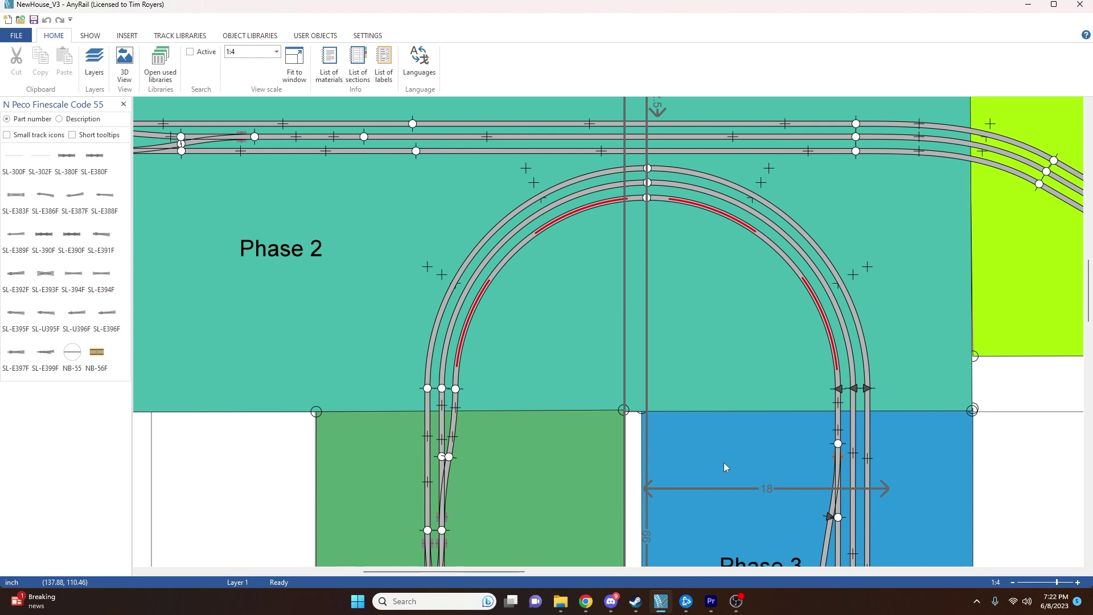
scroll(723, 462, "up", 1)
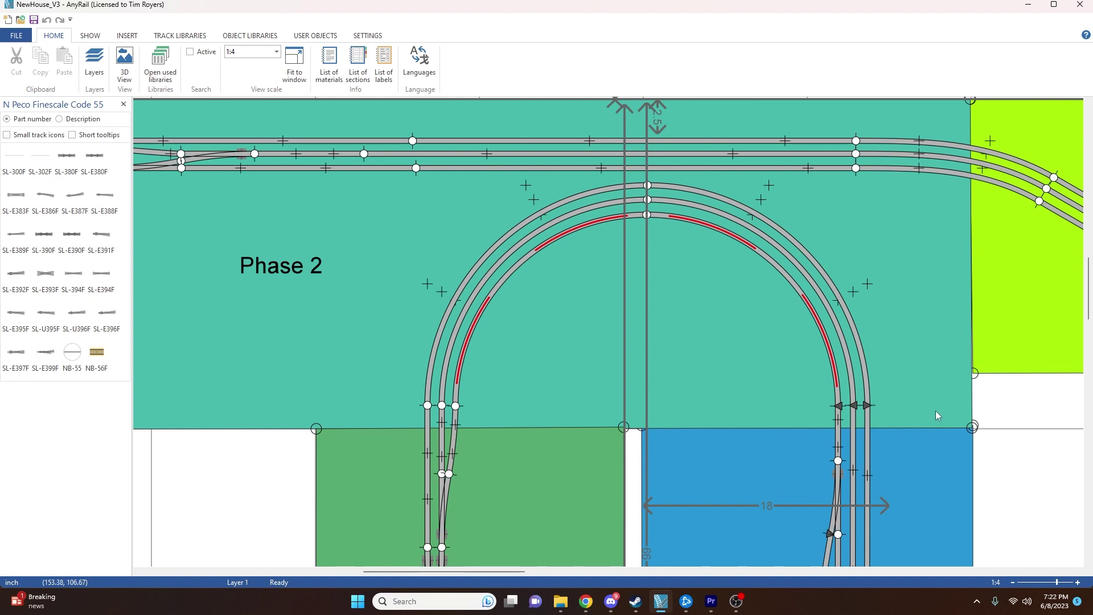
scroll(728, 277, "down", 3)
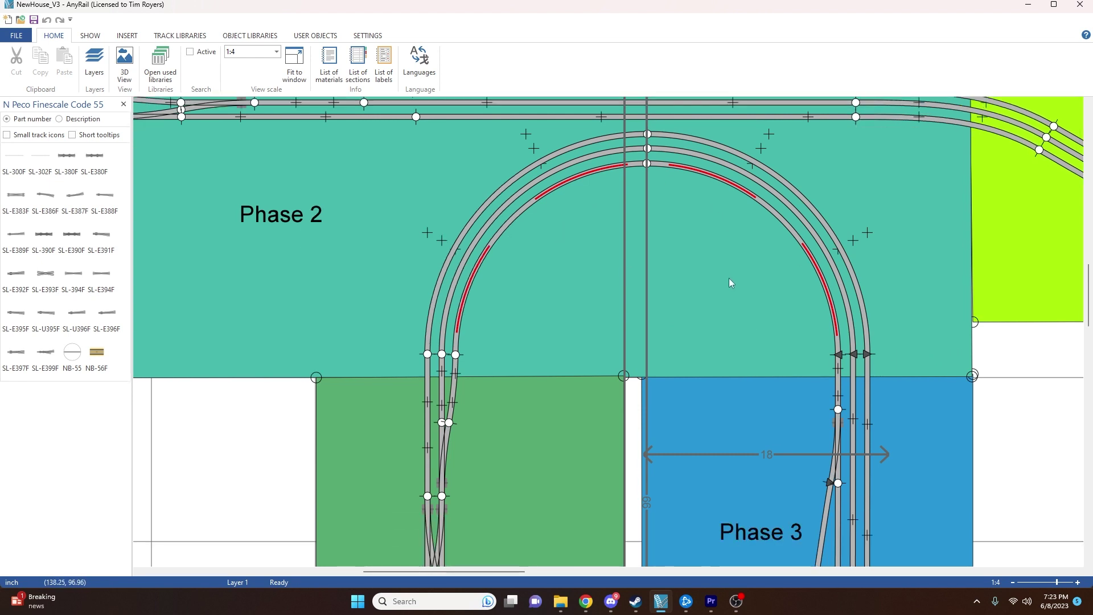
scroll(725, 282, "down", 3)
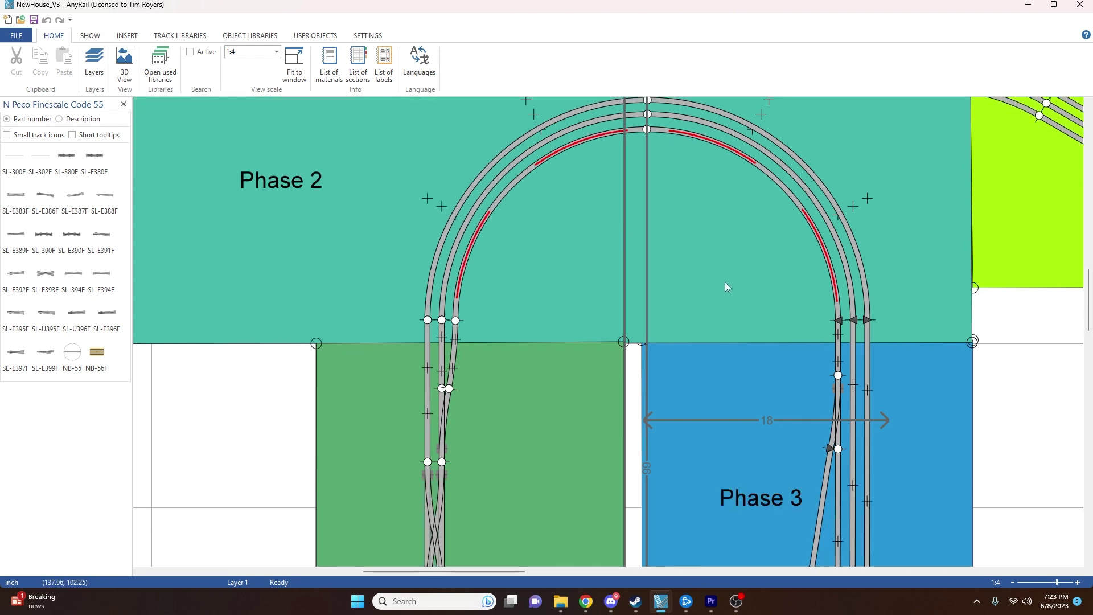
scroll(725, 282, "down", 4)
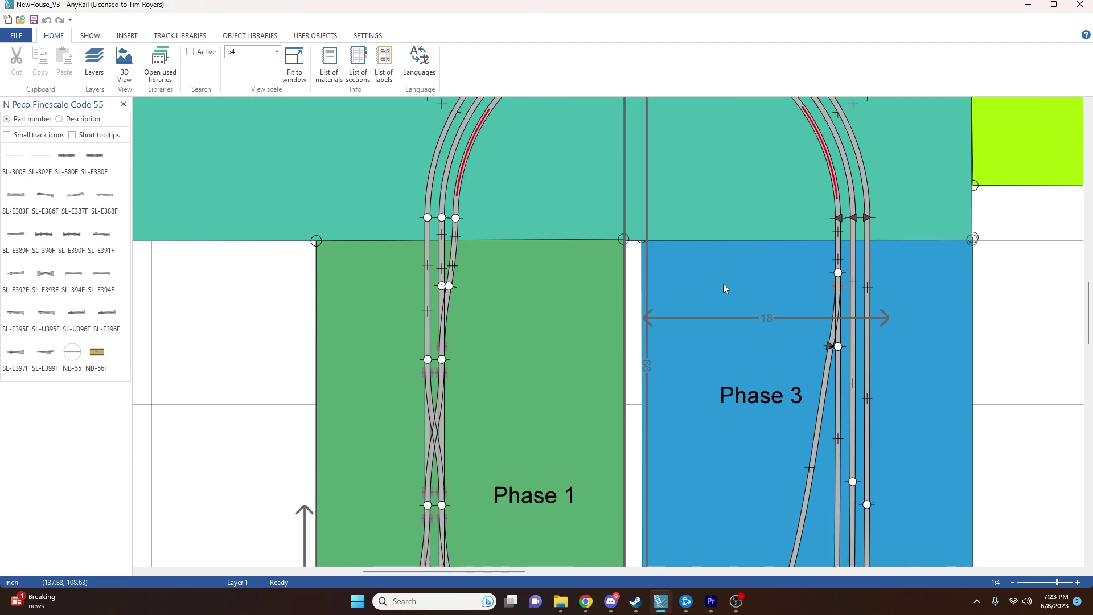
scroll(722, 284, "down", 1)
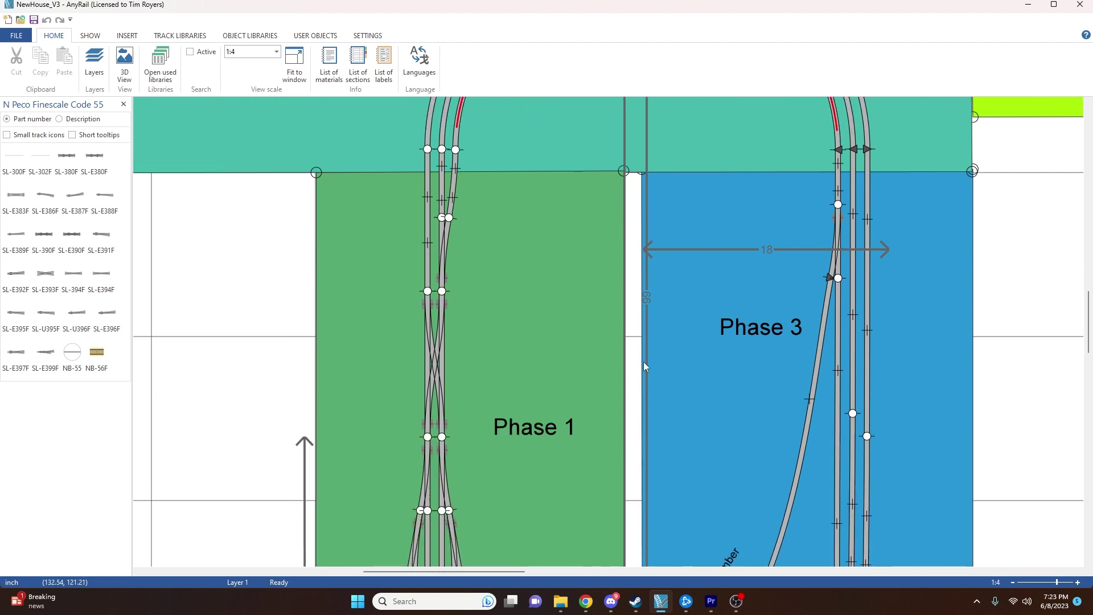
scroll(517, 513, "down", 6)
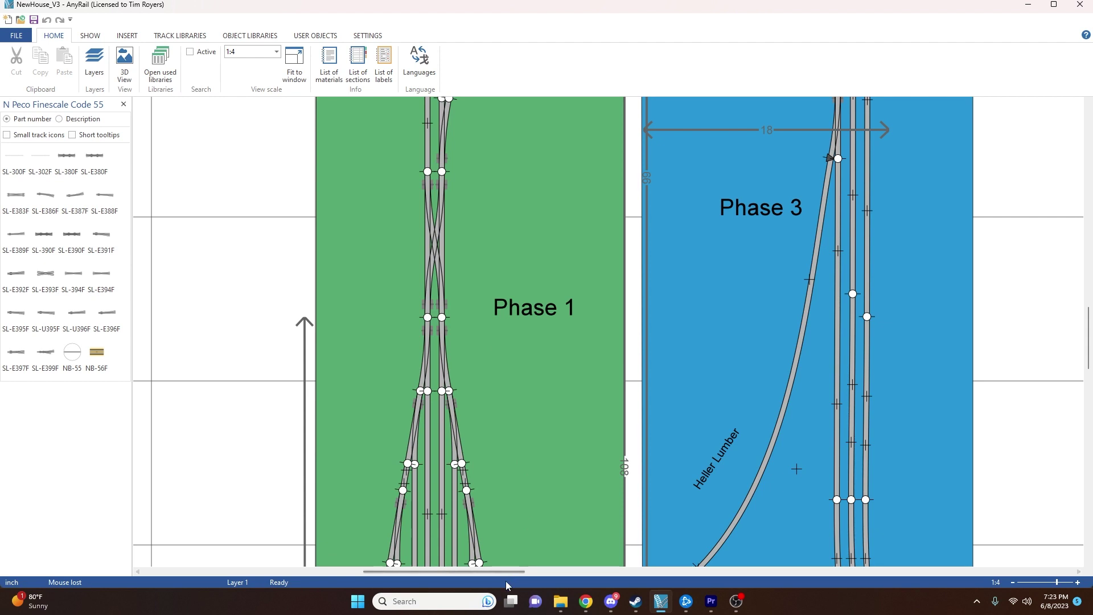
scroll(506, 572, "left", 1)
left_click_drag(507, 573, 555, 571)
scroll(693, 490, "up", 8)
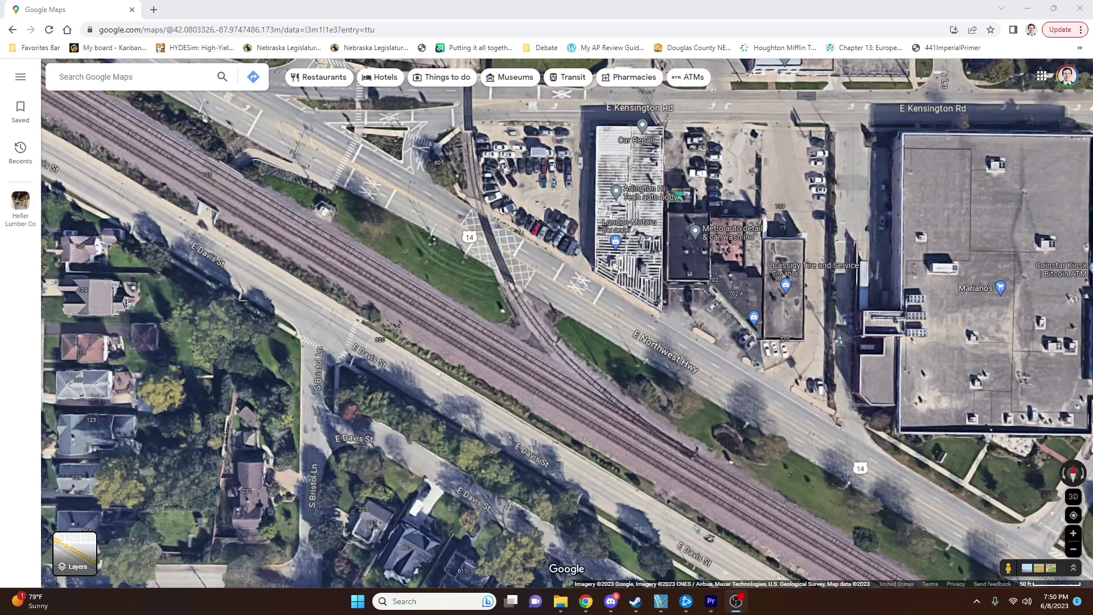
- Switch to Google Maps and follow the real rail spur north from E Northwest Hwy to Heller Lumber in the satellite view
key("Up")
key("Left")
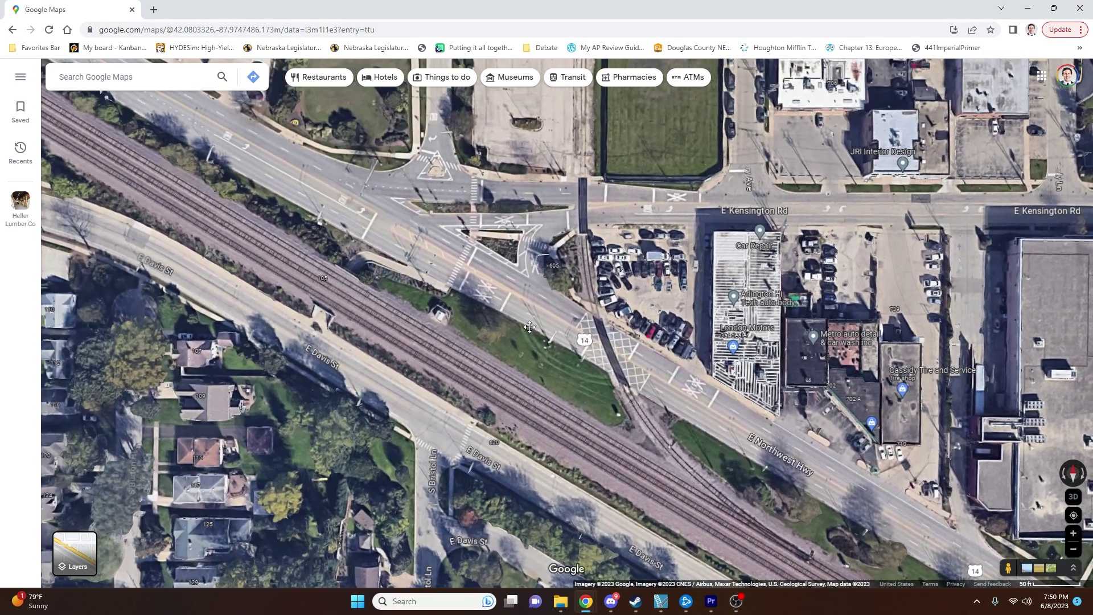
key("Up")
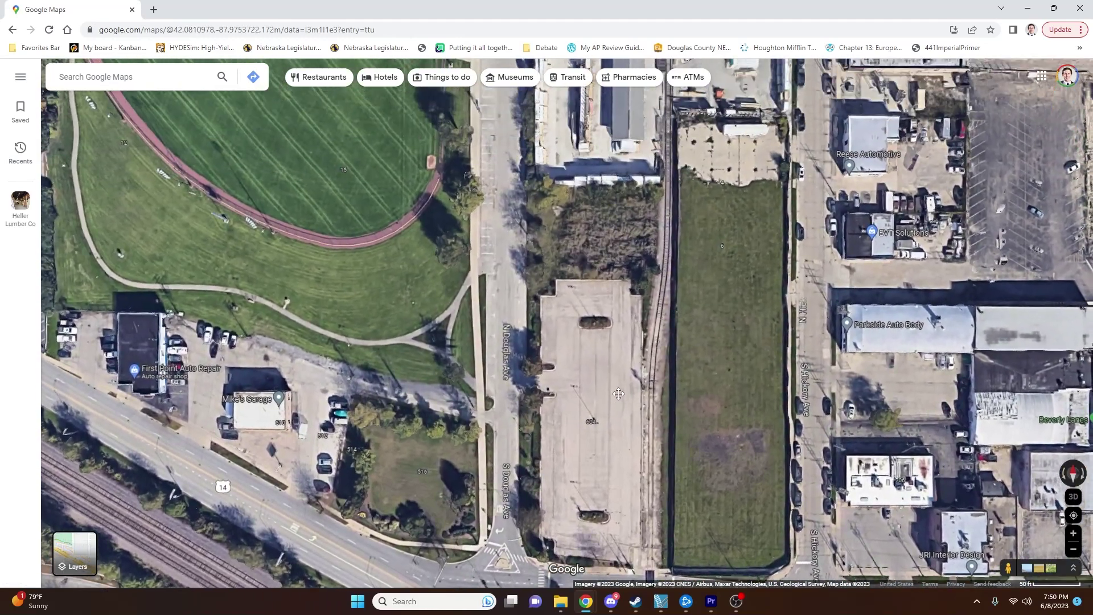
key("Up")
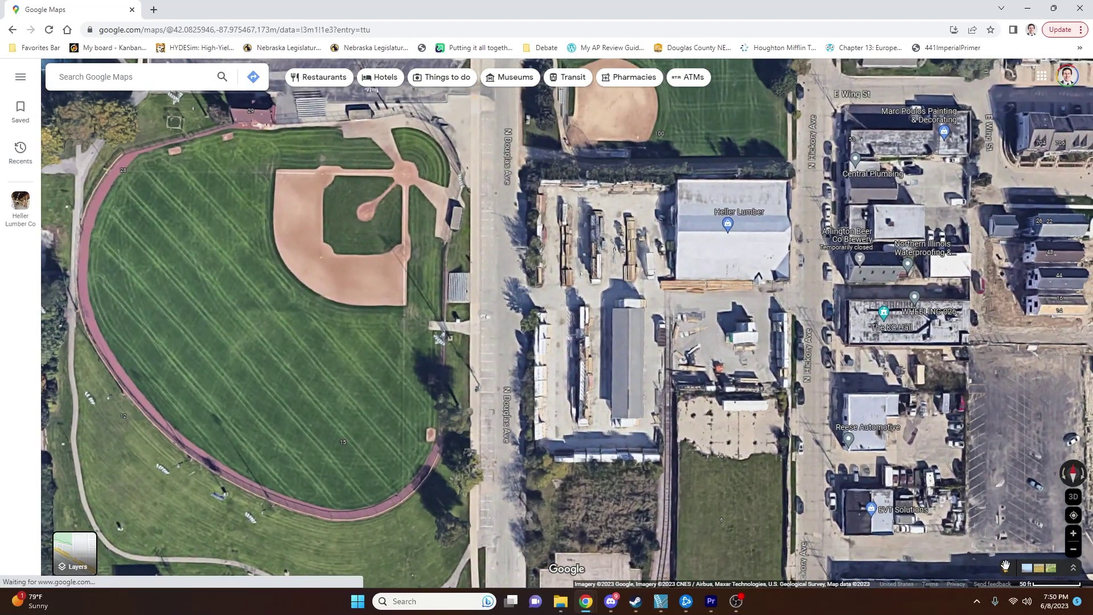
- Enter Street View on N Hickory Ave beside Heller Lumber and look around the street
left_click_drag(1005, 566, 809, 259)
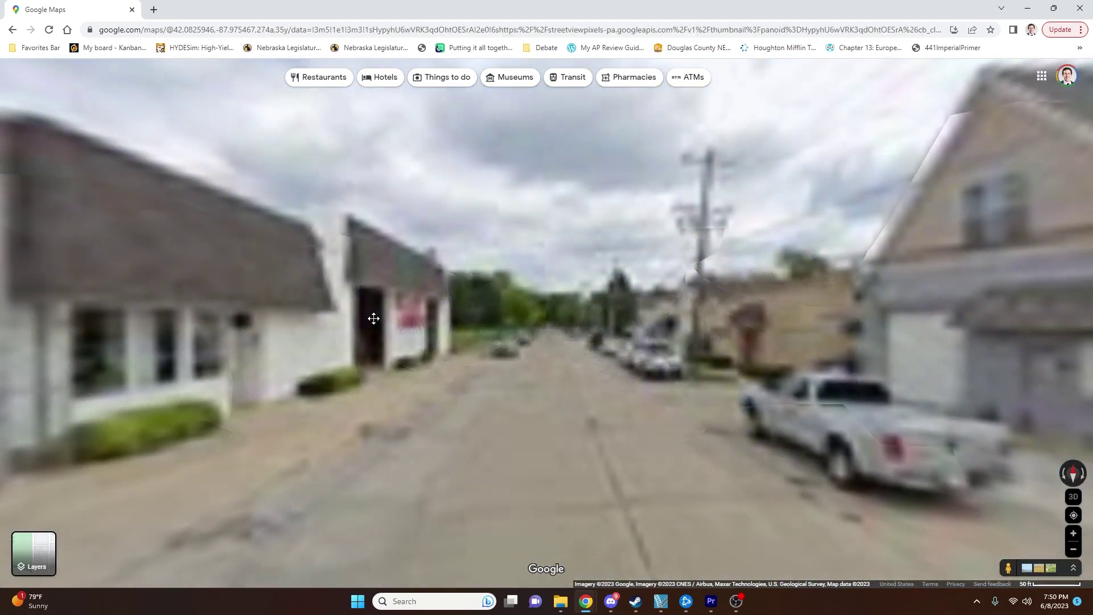
left_click_drag(255, 338, 549, 350)
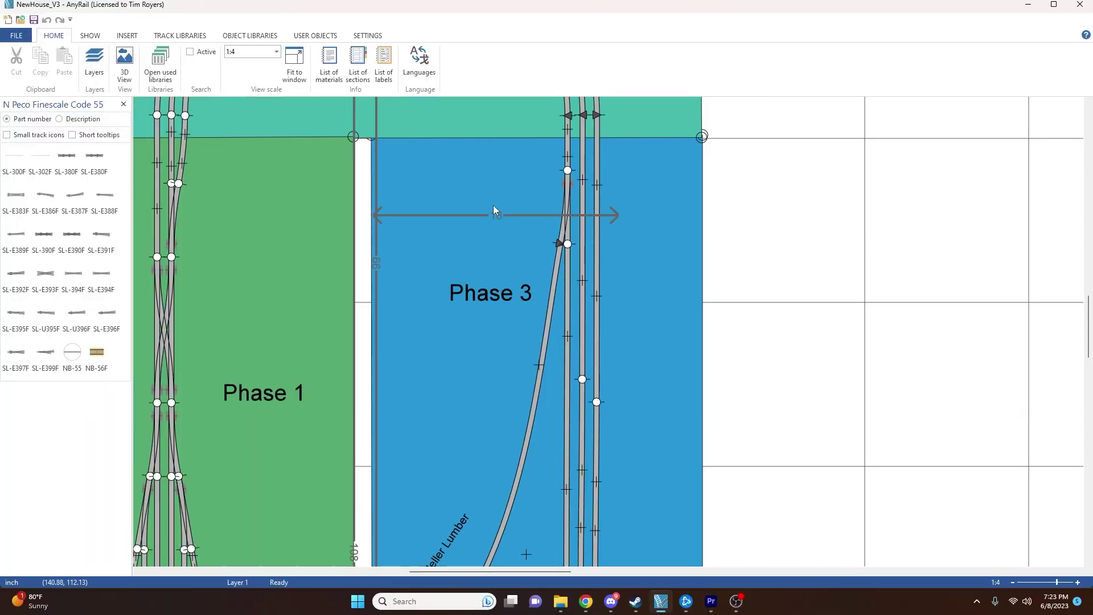
- Return to AnyRail and follow the Phase 3 main line past the Heller Lumber spur to the pink connecting section
right_click(503, 277)
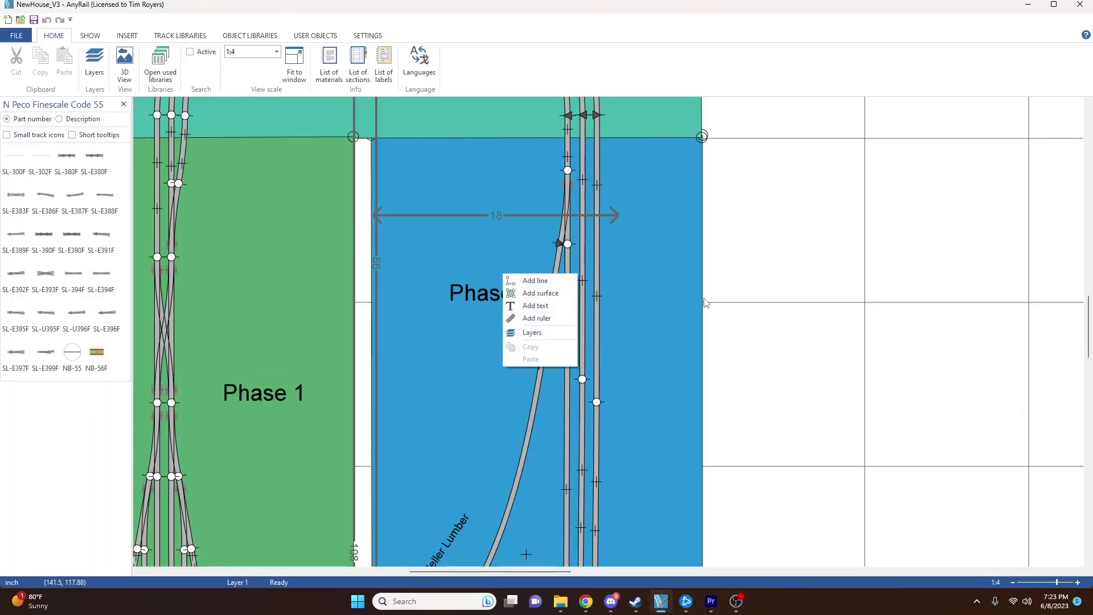
left_click(705, 303)
scroll(740, 337, "down", 3)
scroll(740, 339, "down", 3)
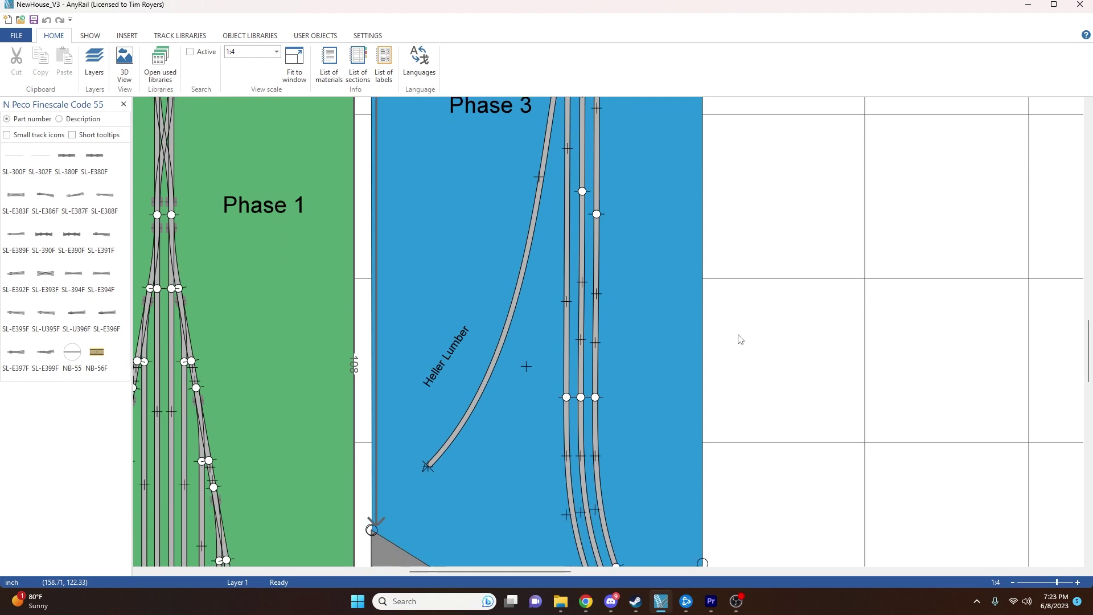
scroll(739, 339, "down", 7)
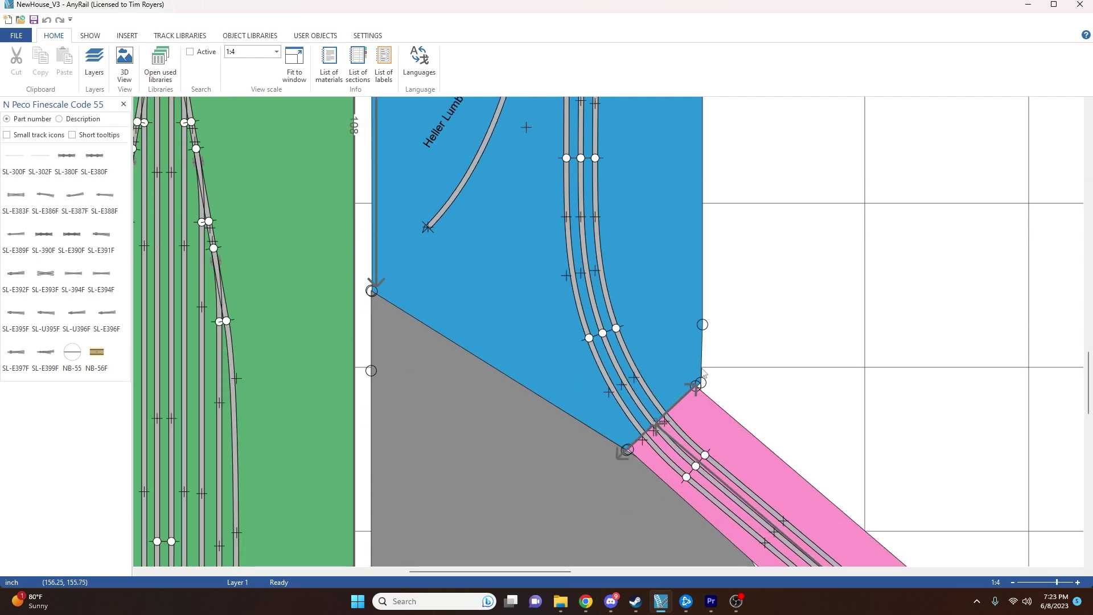
scroll(833, 333, "down", 4)
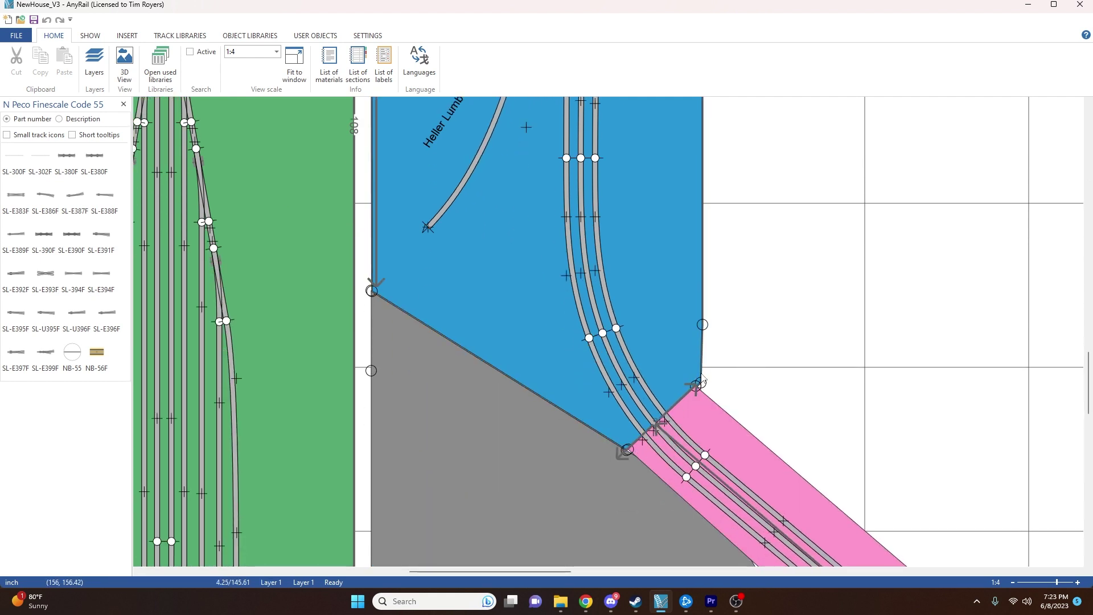
scroll(830, 331, "down", 4)
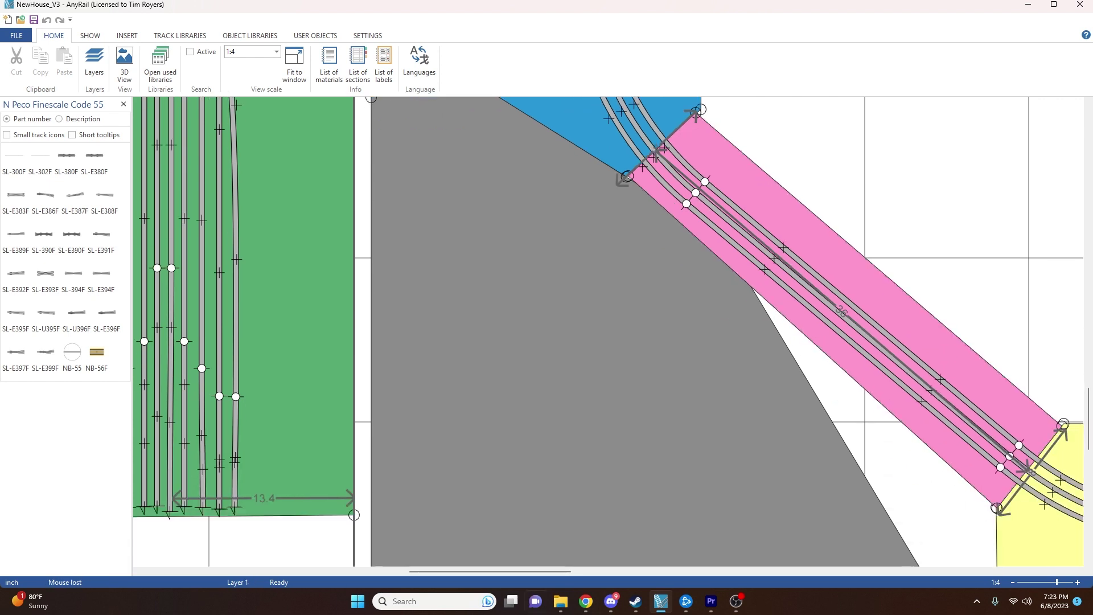
- Follow the three tracks across the pink section into the light yellow Arlington Heights section
left_click_drag(505, 575, 535, 575)
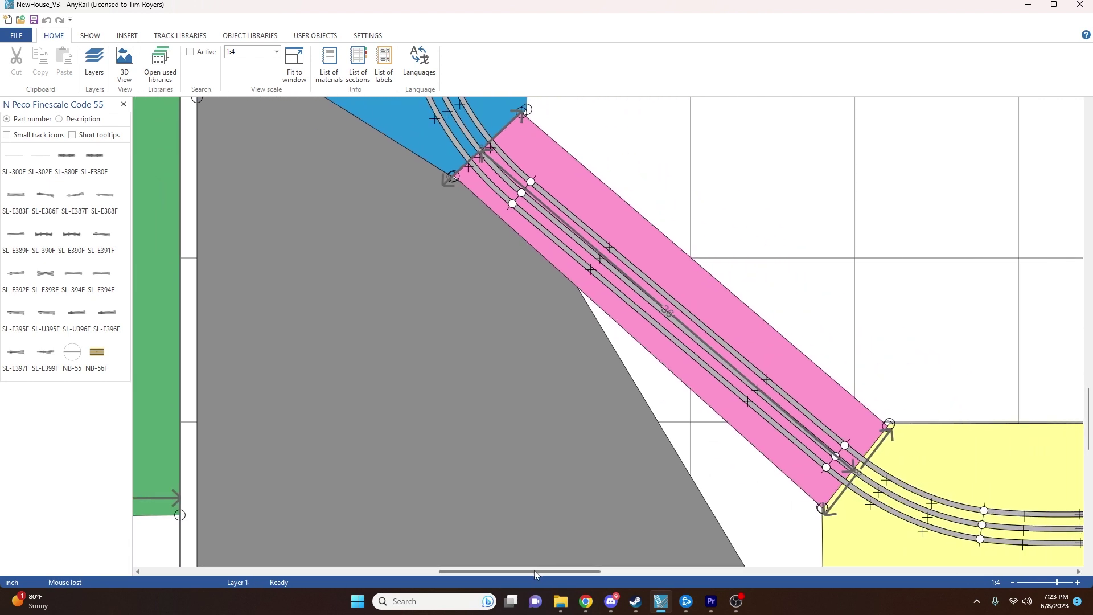
scroll(569, 491, "up", 1)
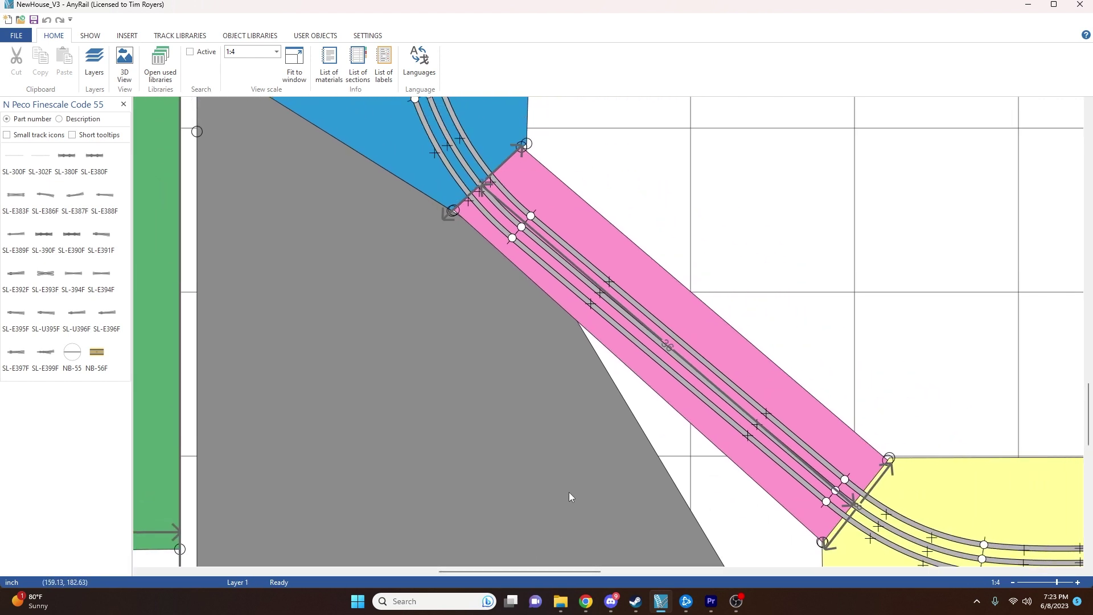
scroll(569, 497, "down", 1)
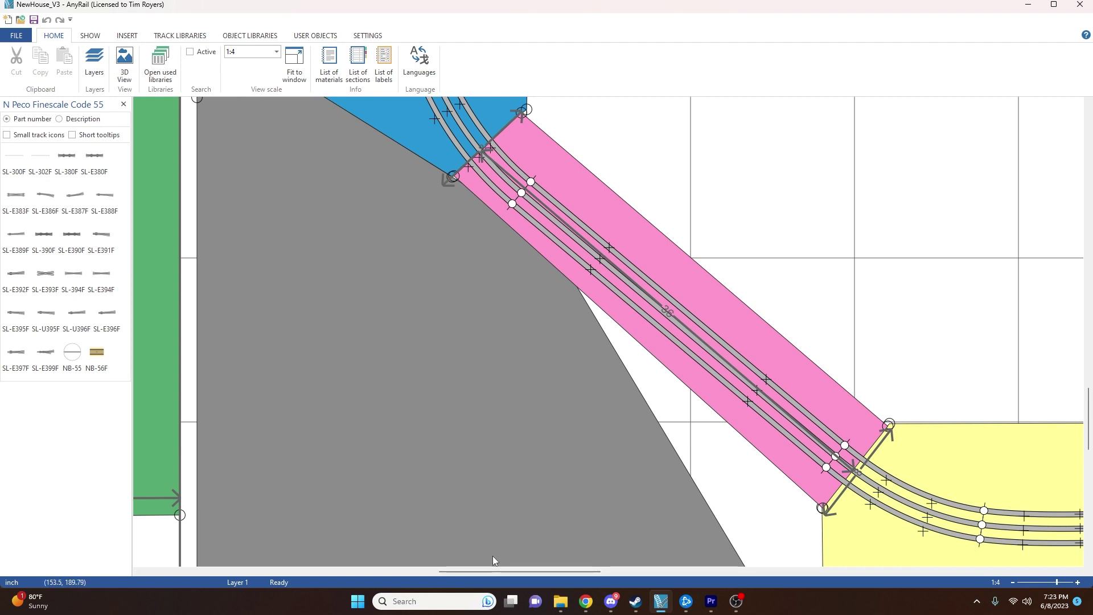
left_click_drag(491, 572, 609, 573)
scroll(642, 517, "down", 4)
mouse_move(632, 598)
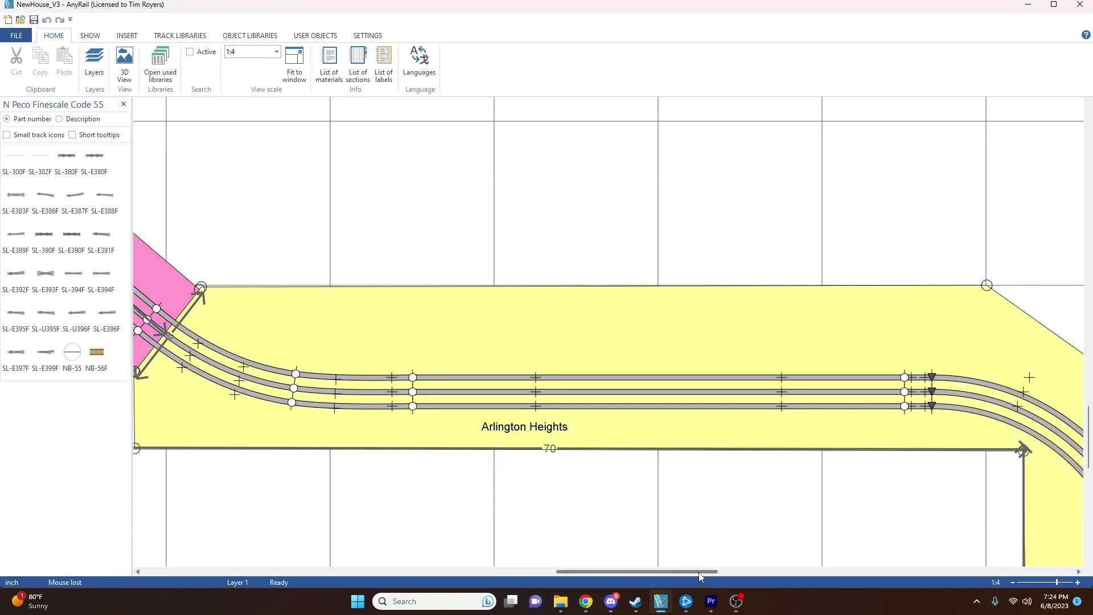
- Examine the Phase 4 curves and the Molon Motor & Coil spur, continuing up to Arlington Park in Phase 5
left_click_drag(699, 574, 837, 573)
scroll(801, 490, "down", 3)
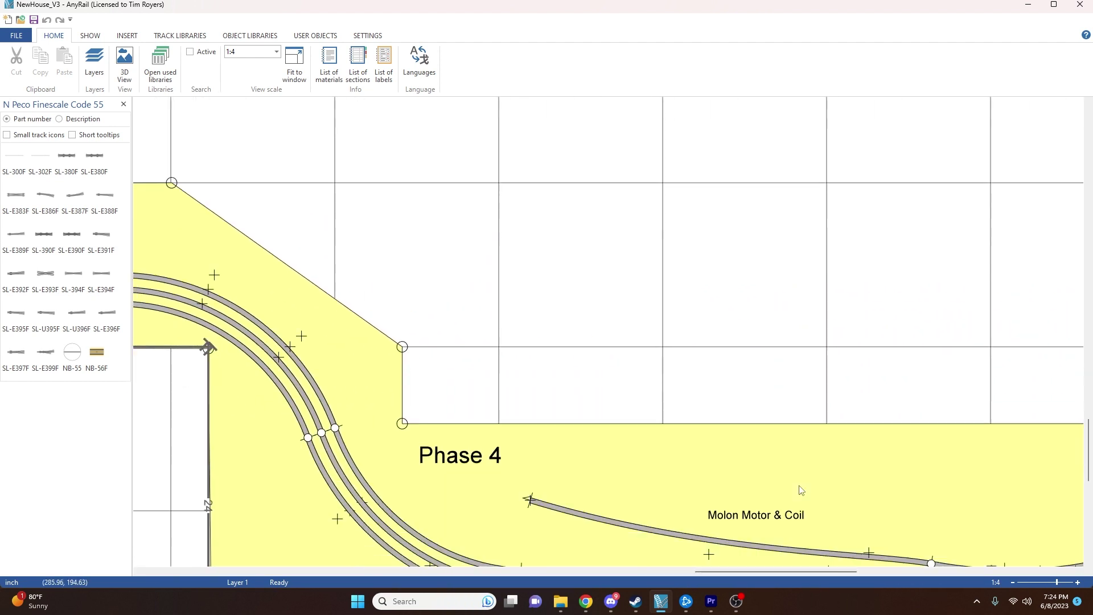
scroll(801, 490, "down", 5)
left_click_drag(715, 571, 802, 589)
left_click_drag(1088, 478, 1088, 336)
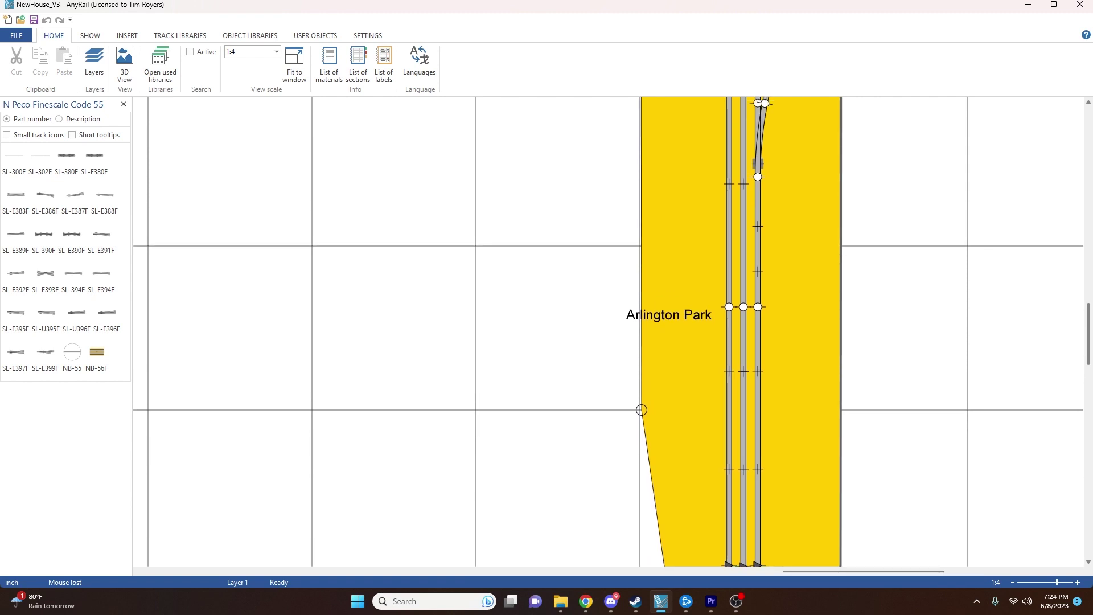
left_click_drag(1088, 336, 1090, 340)
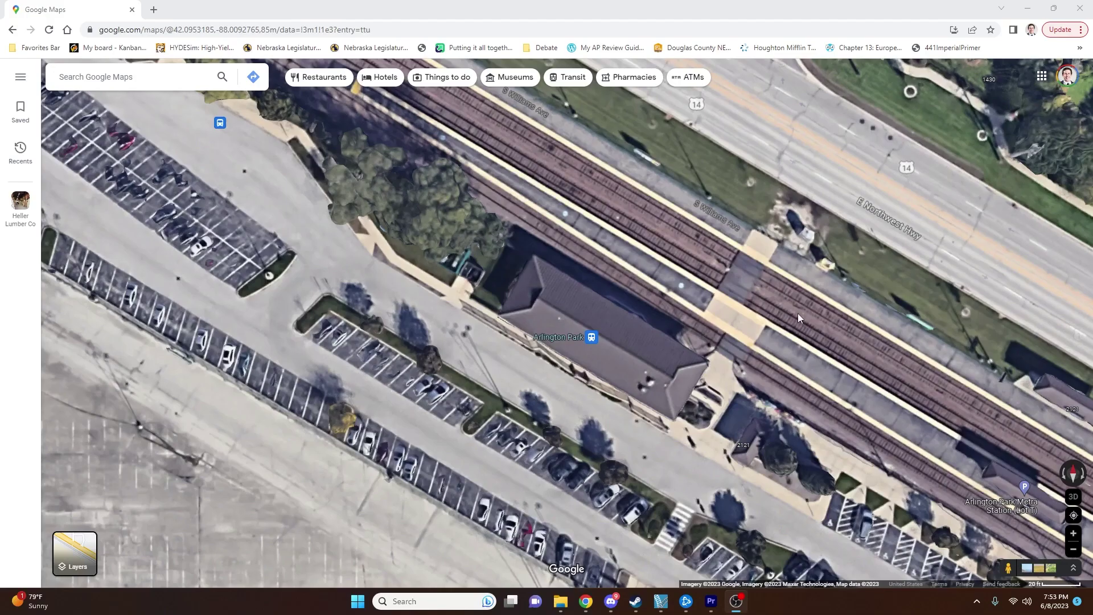
- Switch to Google Maps and inspect the Arlington Park station tracks and the adjacent racetrack grounds in satellite view
left_click_drag(798, 317, 696, 325)
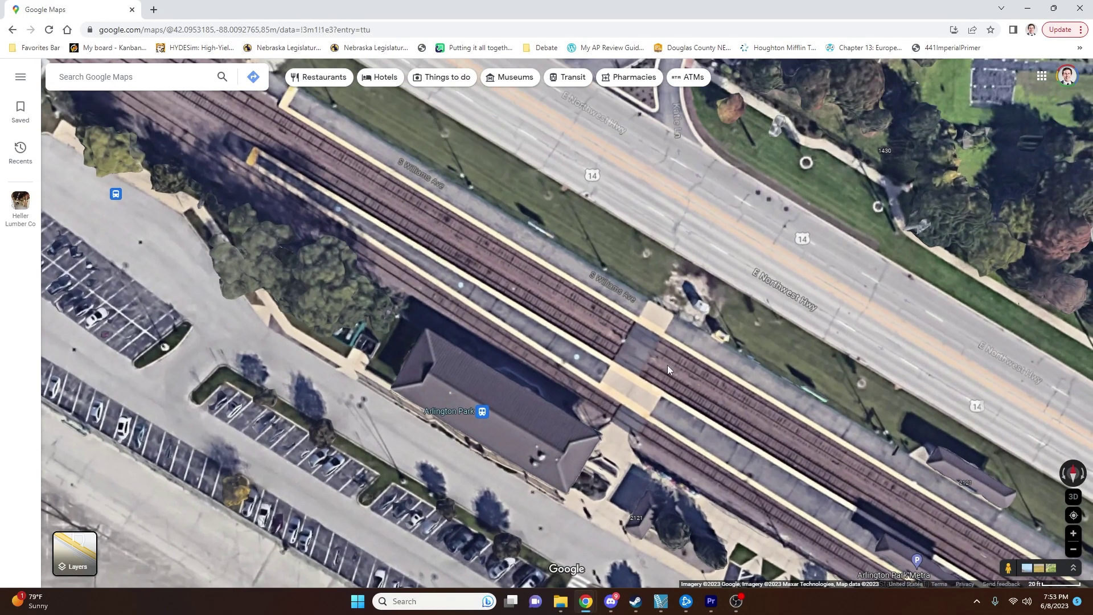
scroll(667, 364, "down", 5)
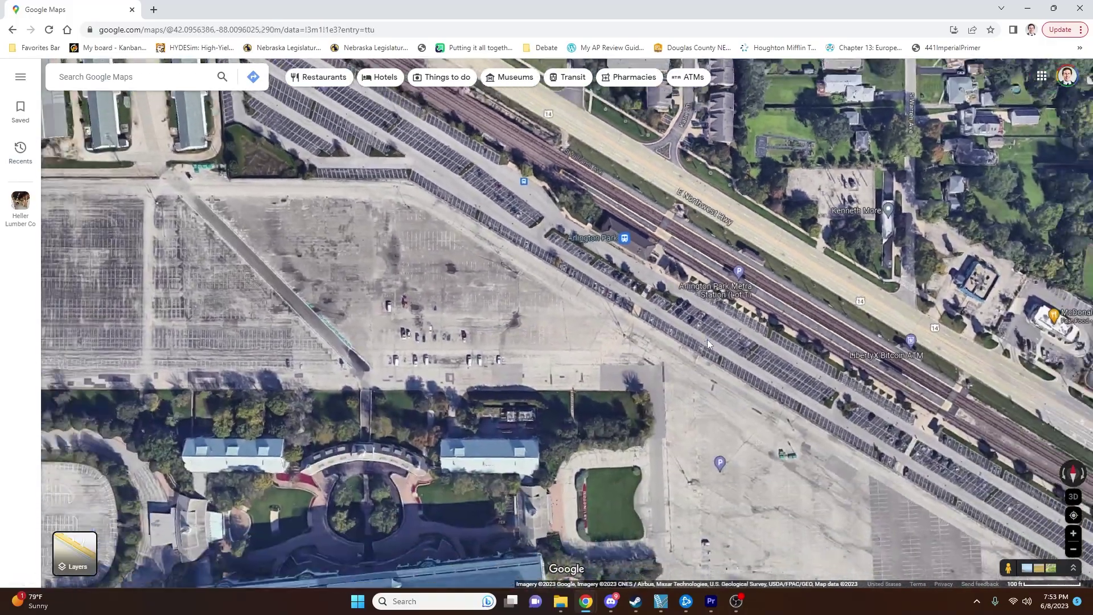
scroll(707, 340, "down", 5)
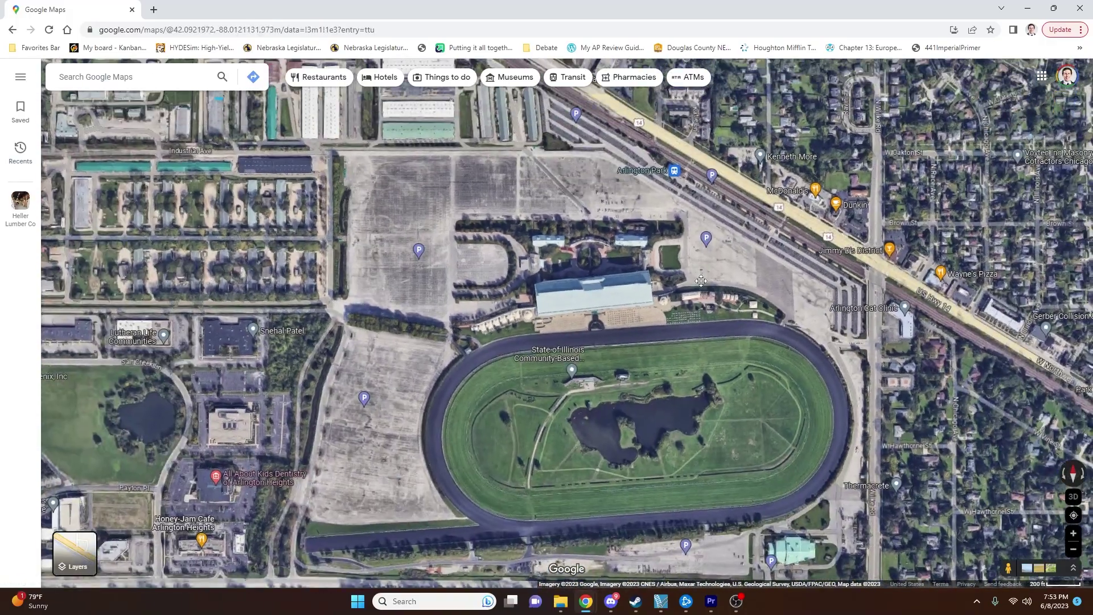
left_click_drag(701, 280, 714, 416)
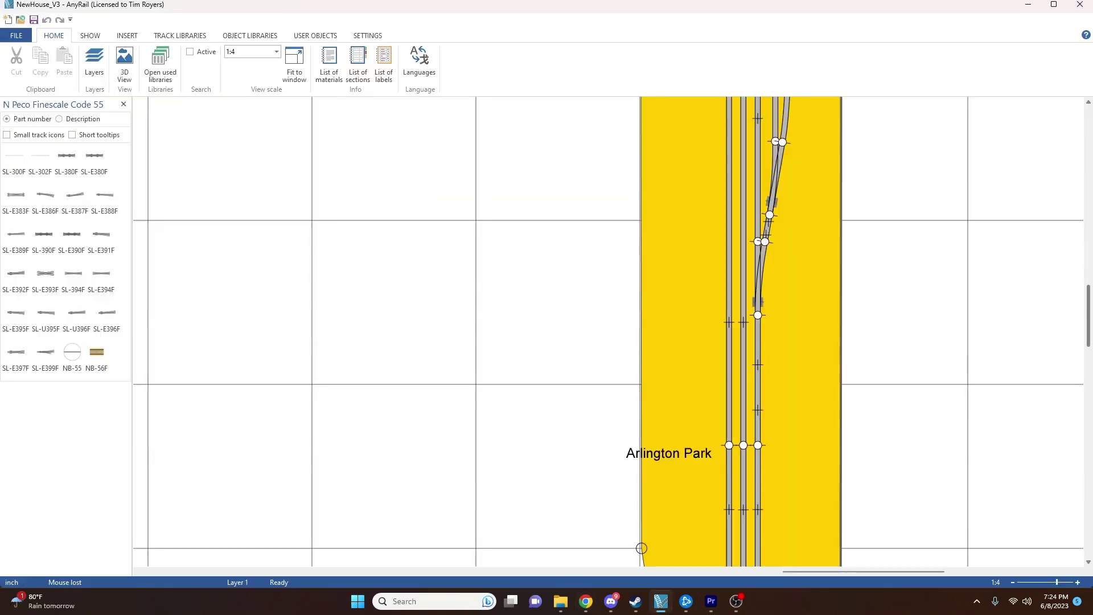
- Return to AnyRail and follow Phase 5 from Arlington Park past the MOW Siding and crossovers to the Phase 6 curve
scroll(841, 168, "up", 10)
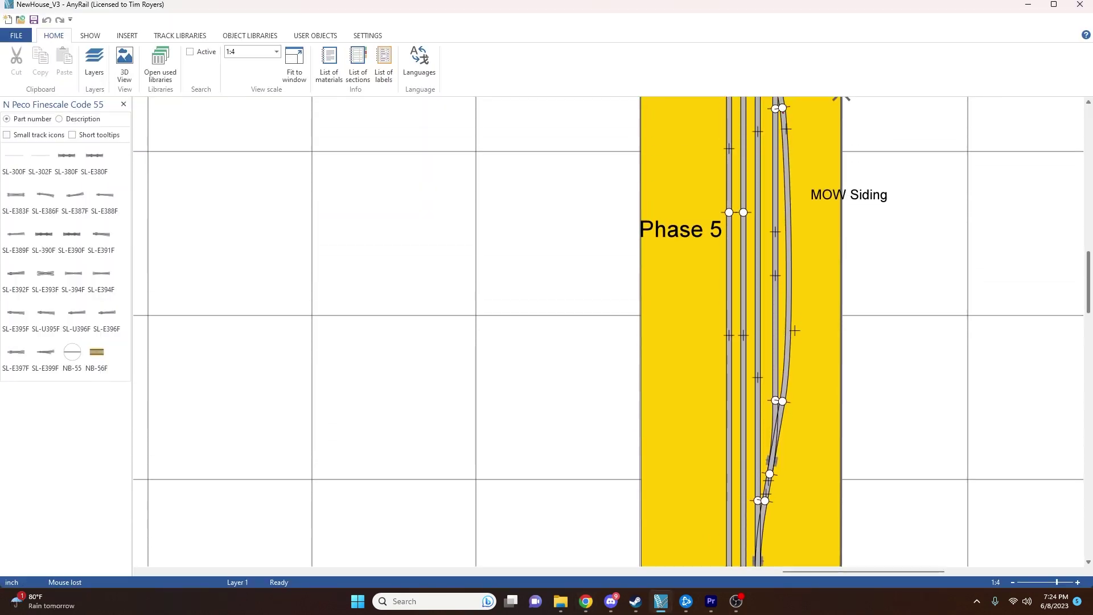
scroll(841, 168, "up", 8)
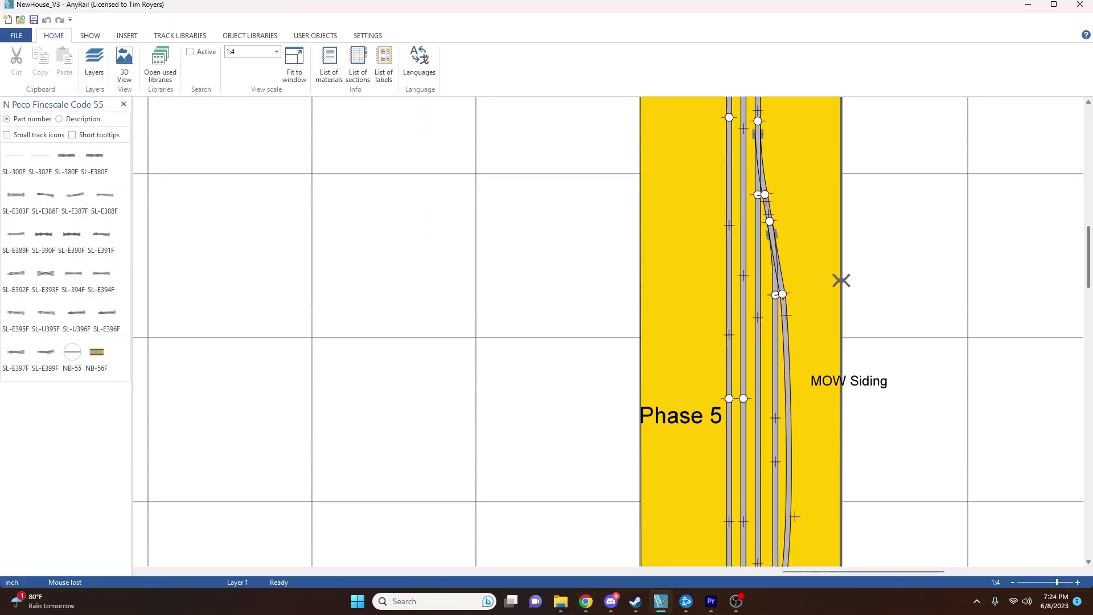
scroll(841, 409, "up", 4)
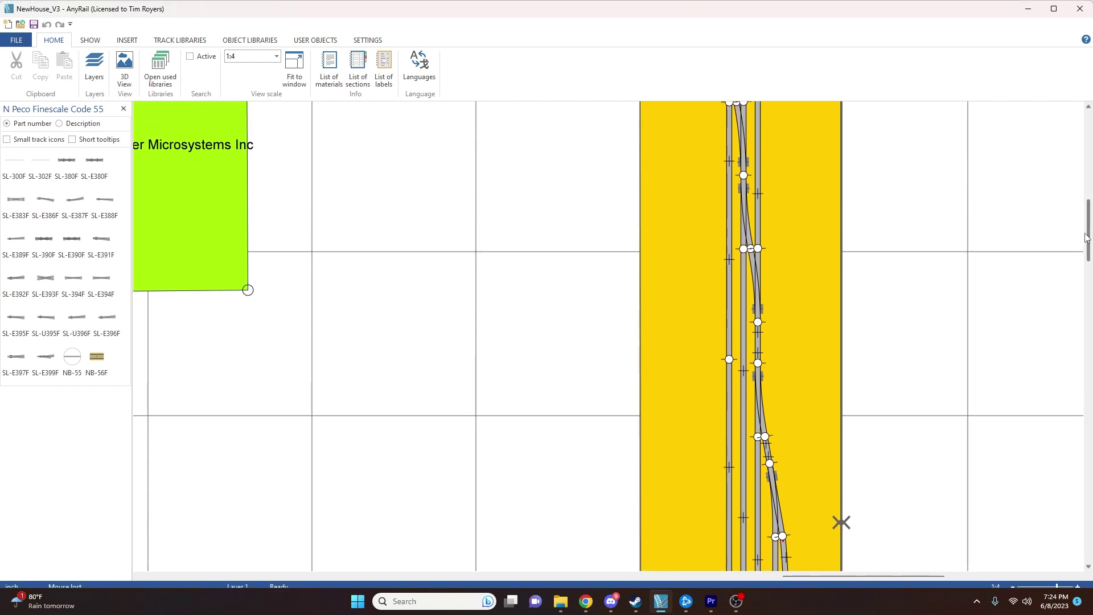
scroll(841, 522, "up", 18)
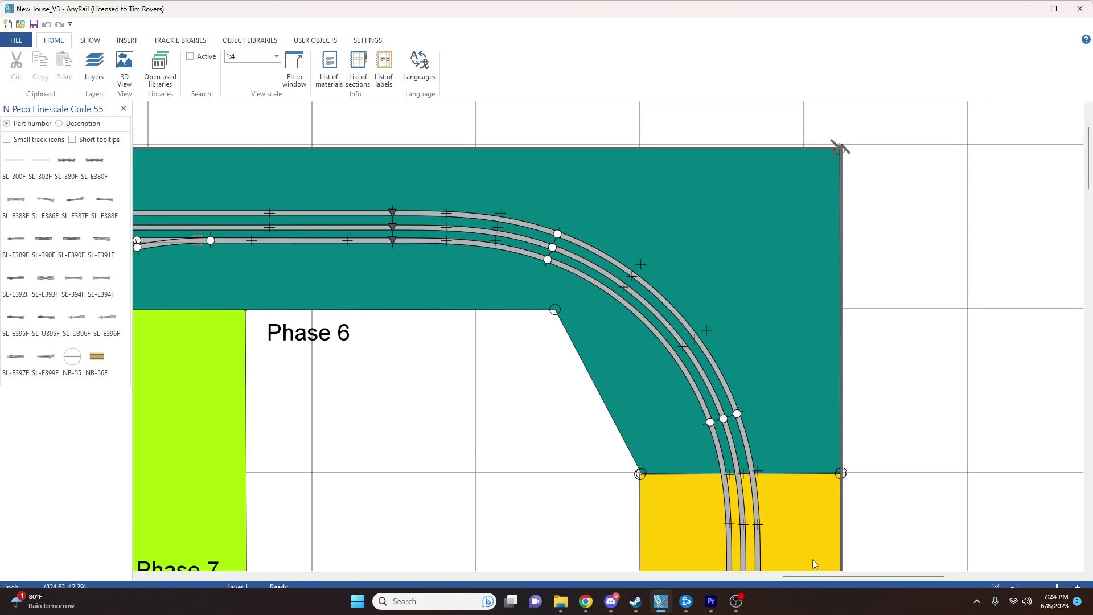
- Inspect the Phase 6 straight tracks and the Phase 7 spur leading to Hyper Microsystems Inc
left_click_drag(820, 579, 711, 579)
scroll(566, 463, "down", 5)
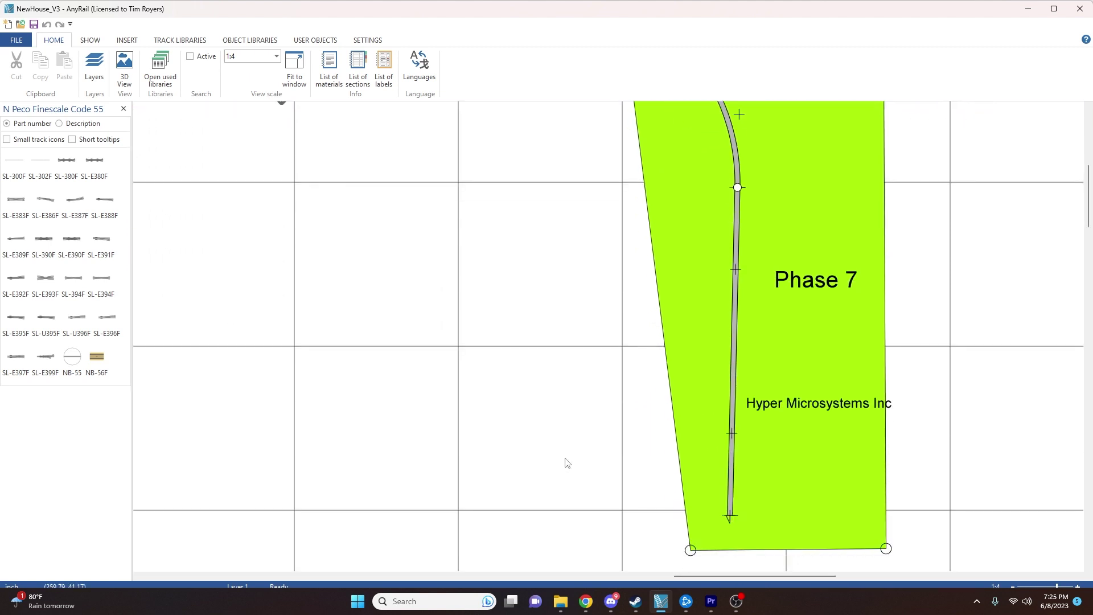
scroll(566, 462, "up", 6)
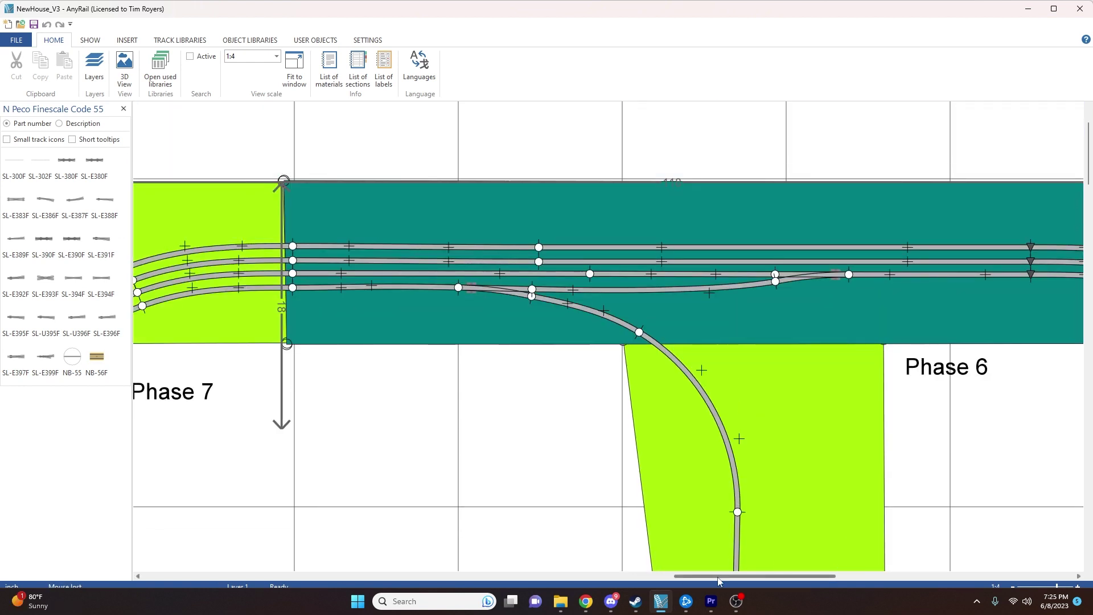
- Follow the Phase 7 main line around its large curves to the Palatine section beside Phase 2
left_click_drag(718, 581, 620, 581)
scroll(749, 512, "down", 3)
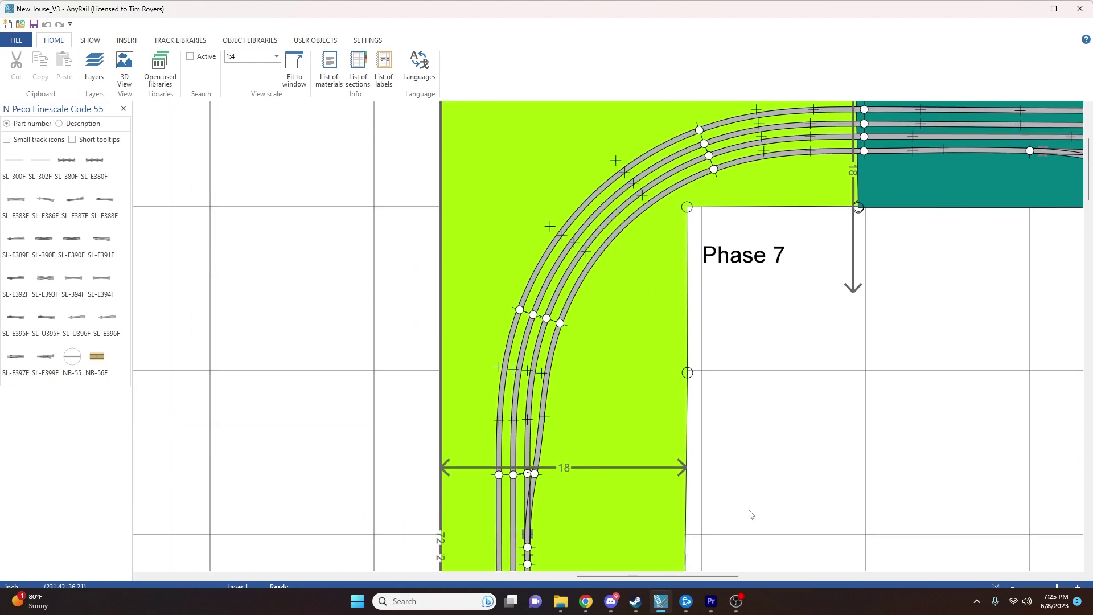
scroll(749, 514, "down", 8)
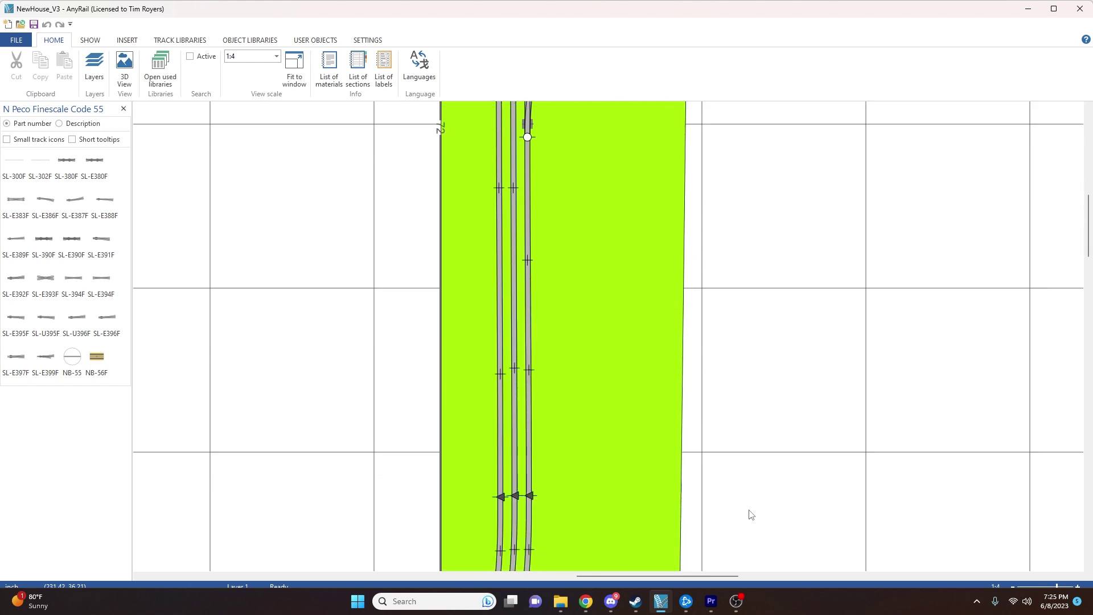
scroll(750, 514, "down", 8)
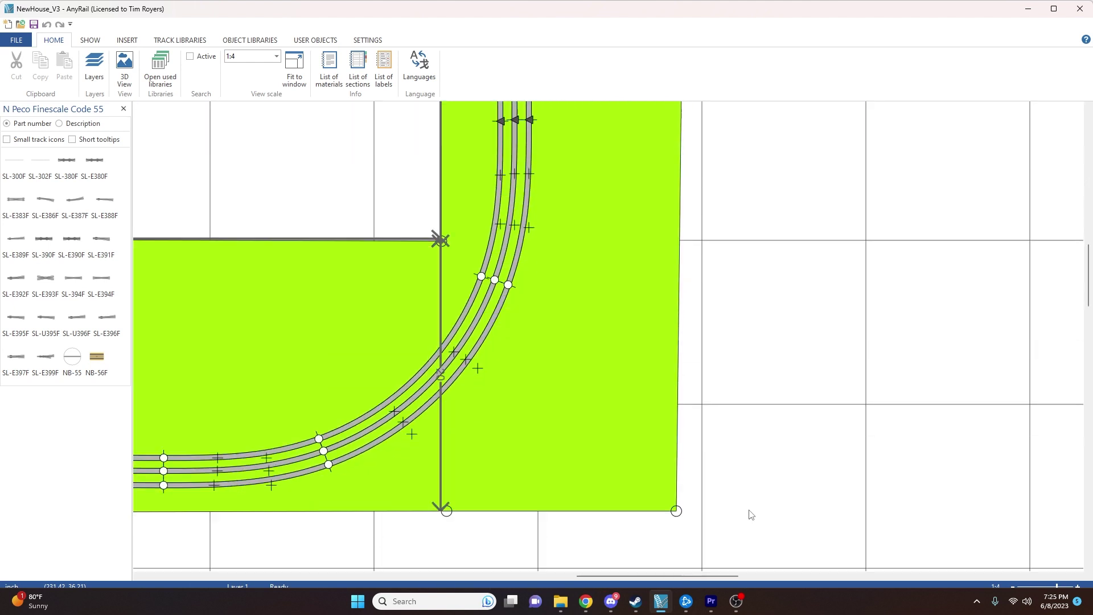
scroll(749, 514, "down", 2)
left_click_drag(686, 576, 603, 583)
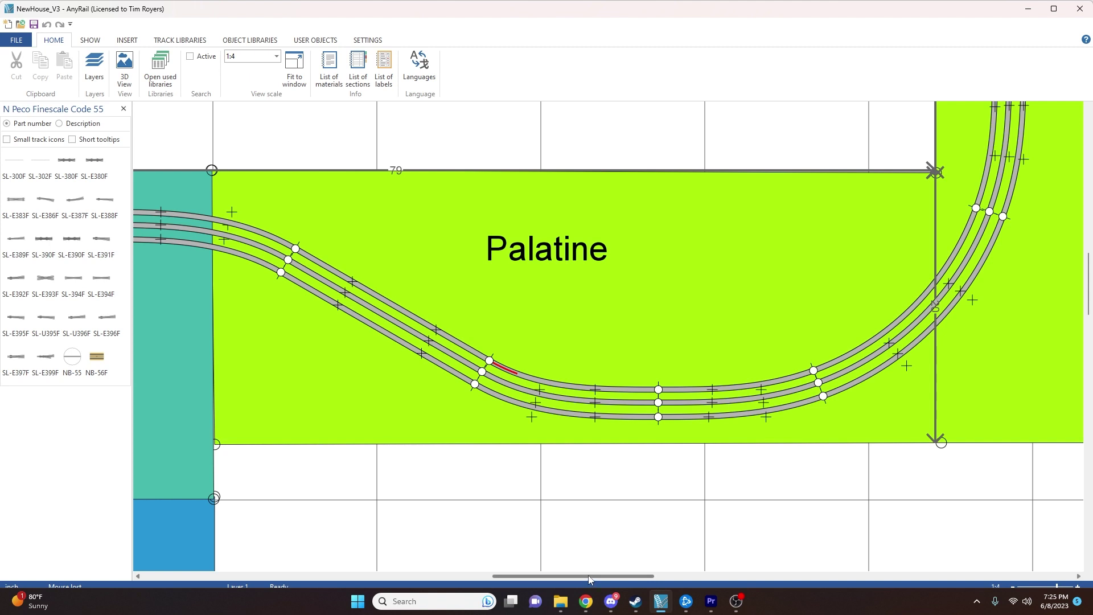
- Trace the main line from Palatine back through Phase 2 to the double-track loop in Phase 8
left_click_drag(589, 576, 395, 593)
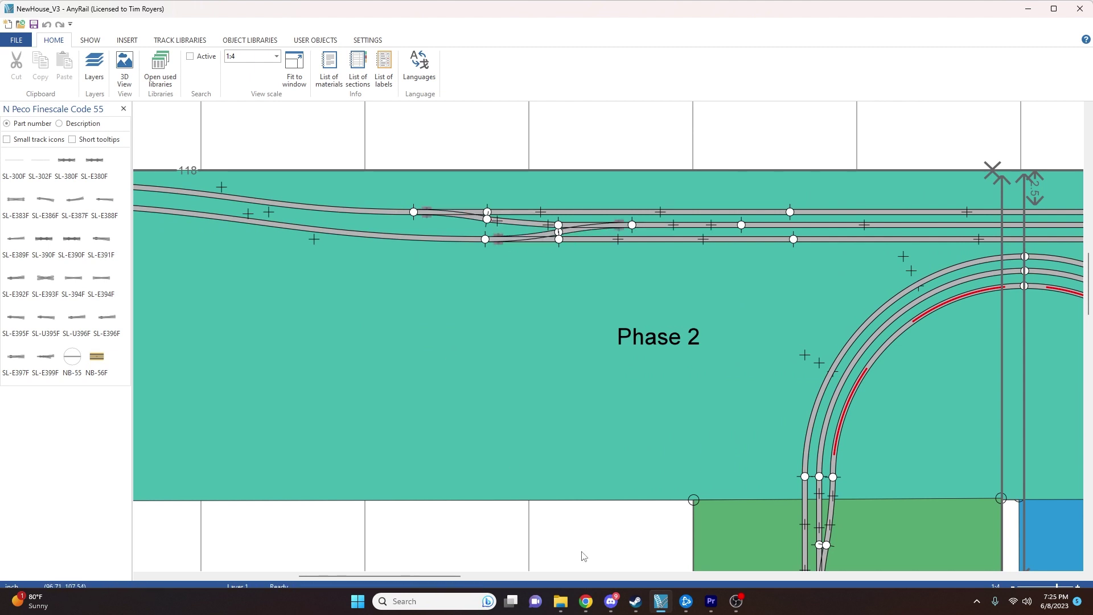
left_click_drag(480, 576, 304, 583)
scroll(463, 415, "down", 3)
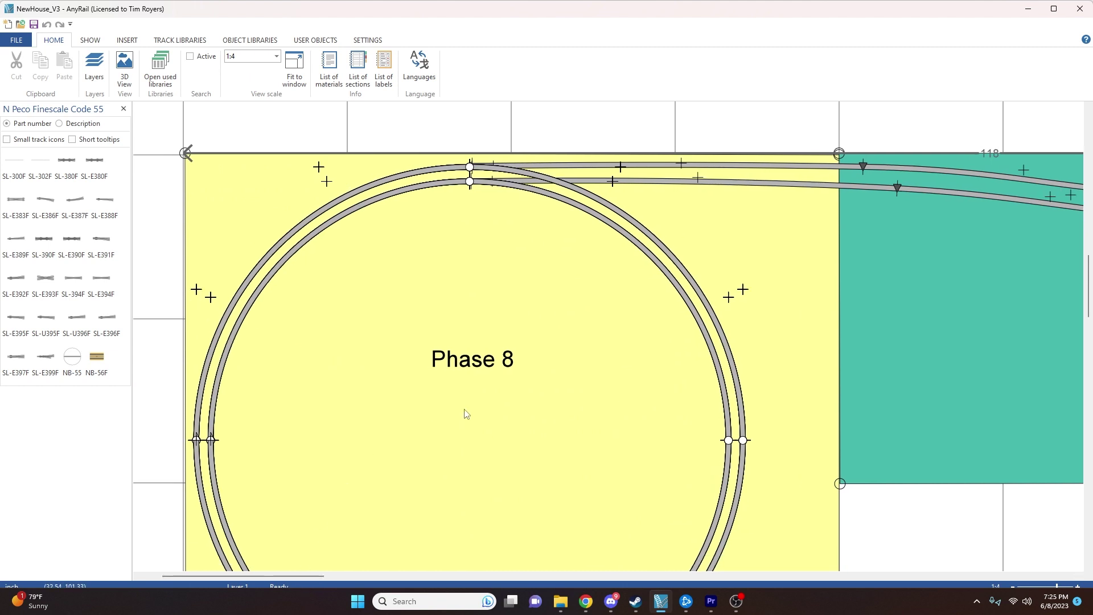
scroll(465, 414, "down", 3)
scroll(466, 414, "up", 5)
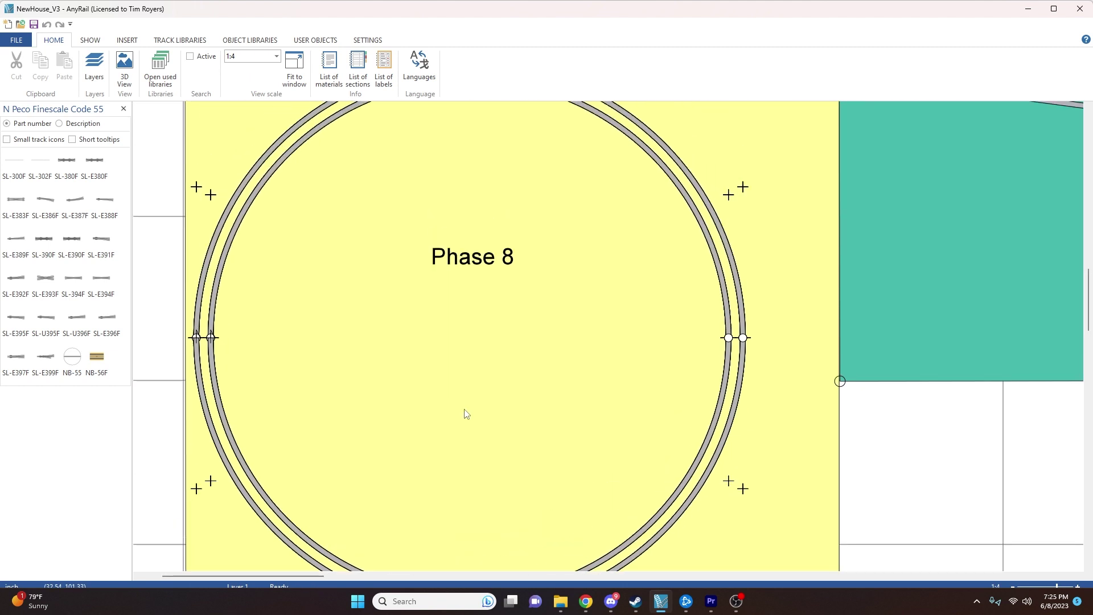
scroll(516, 425, "up", 1)
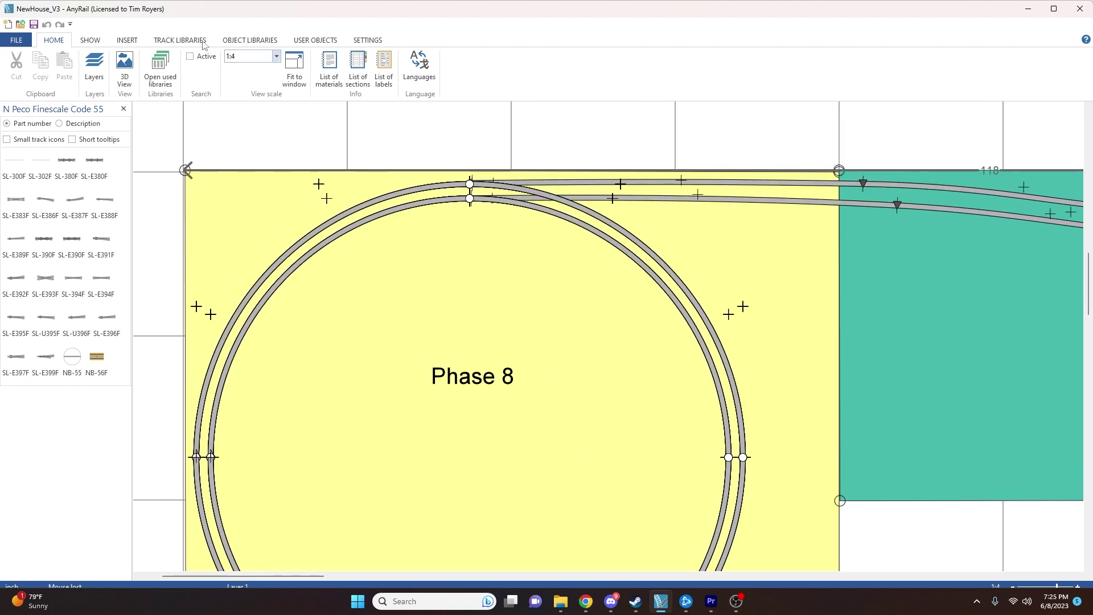
- Open the NewHouse_V3_2ndFloor plan and bring its double-track loop into view
left_click(22, 25)
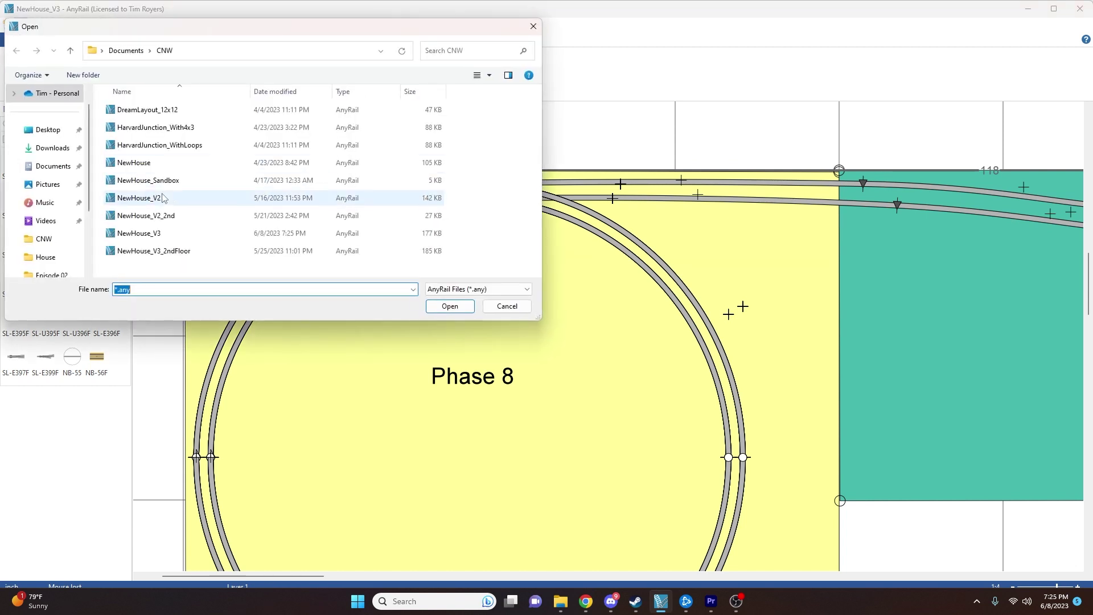
double_click(145, 251)
scroll(752, 432, "down", 6)
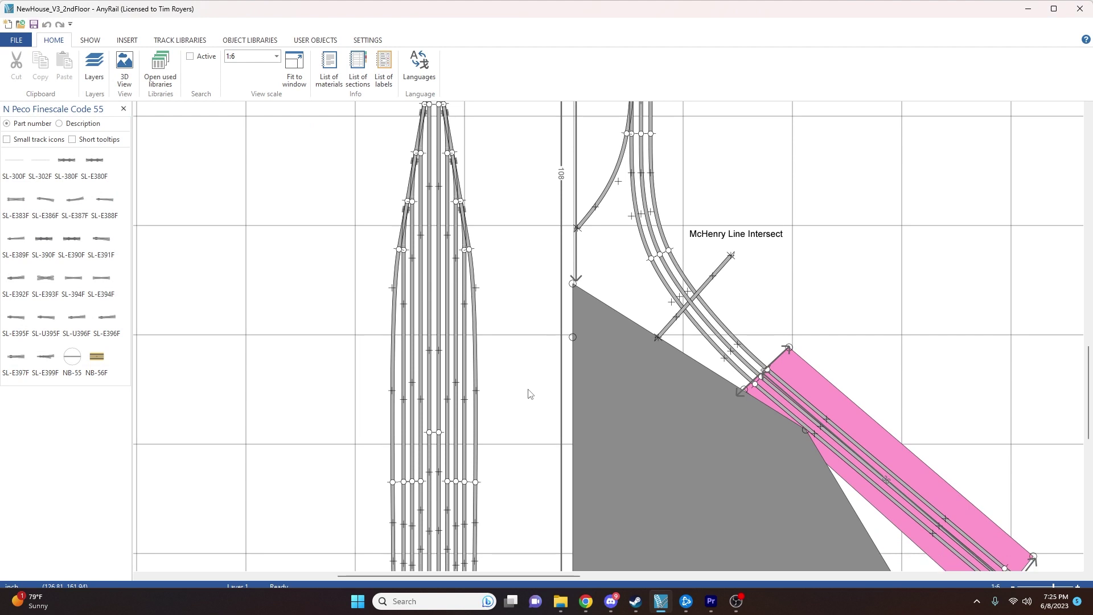
left_click_drag(529, 578, 341, 578)
scroll(373, 480, "up", 5)
scroll(373, 480, "up", 8)
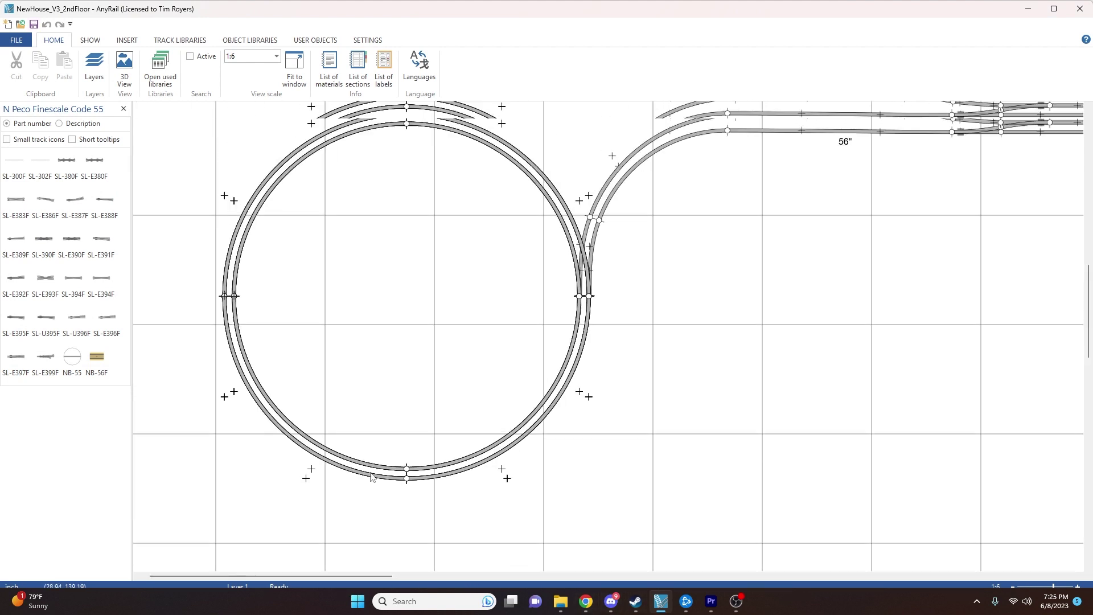
- Follow the line from the double-track loop to the crossing triple-track curves, undoing the accidental track move there
left_click(1077, 587)
scroll(813, 390, "down", 1)
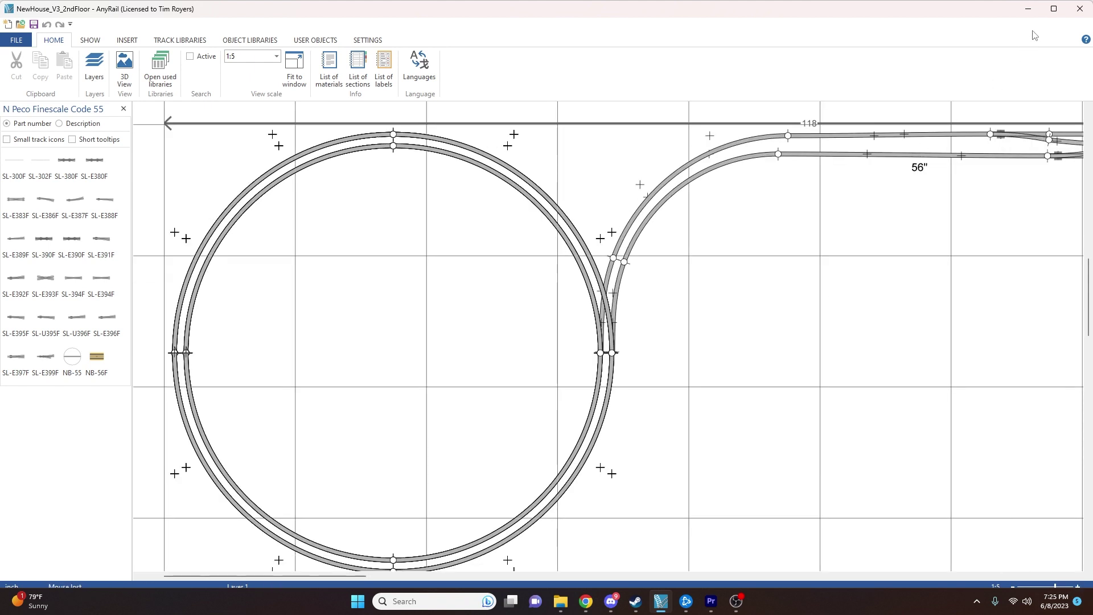
left_click(1053, 8)
scroll(725, 472, "down", 1)
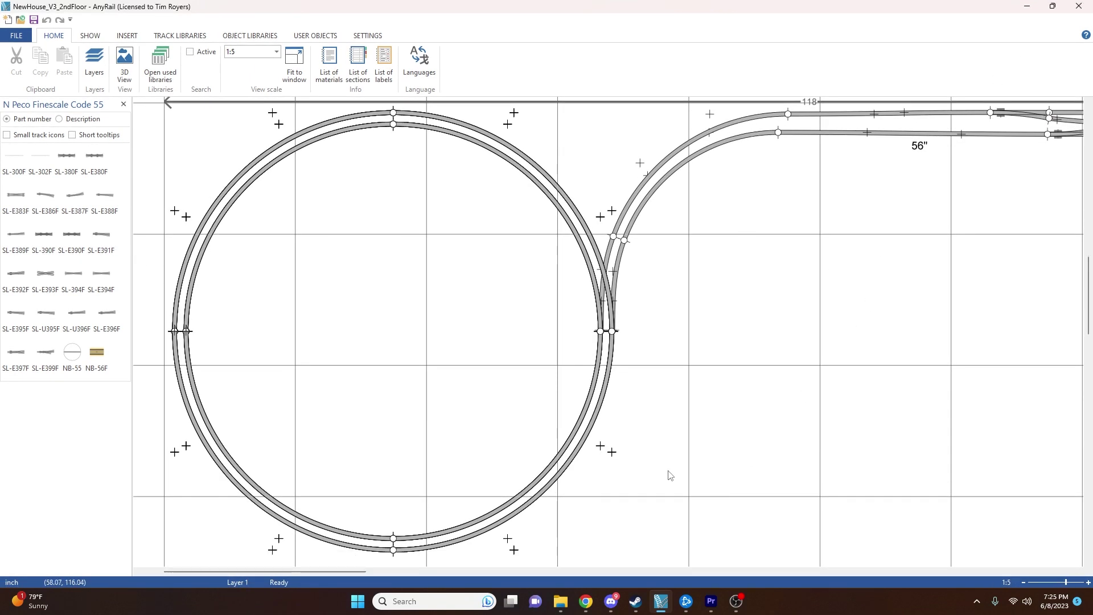
left_click_drag(311, 572, 474, 579)
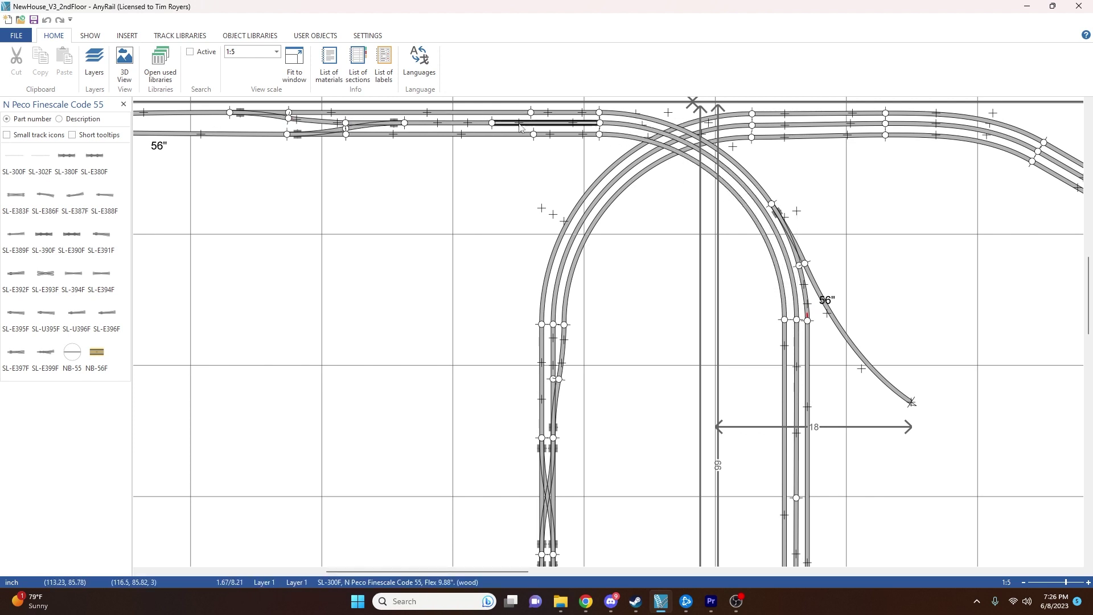
left_click_drag(775, 263, 798, 323)
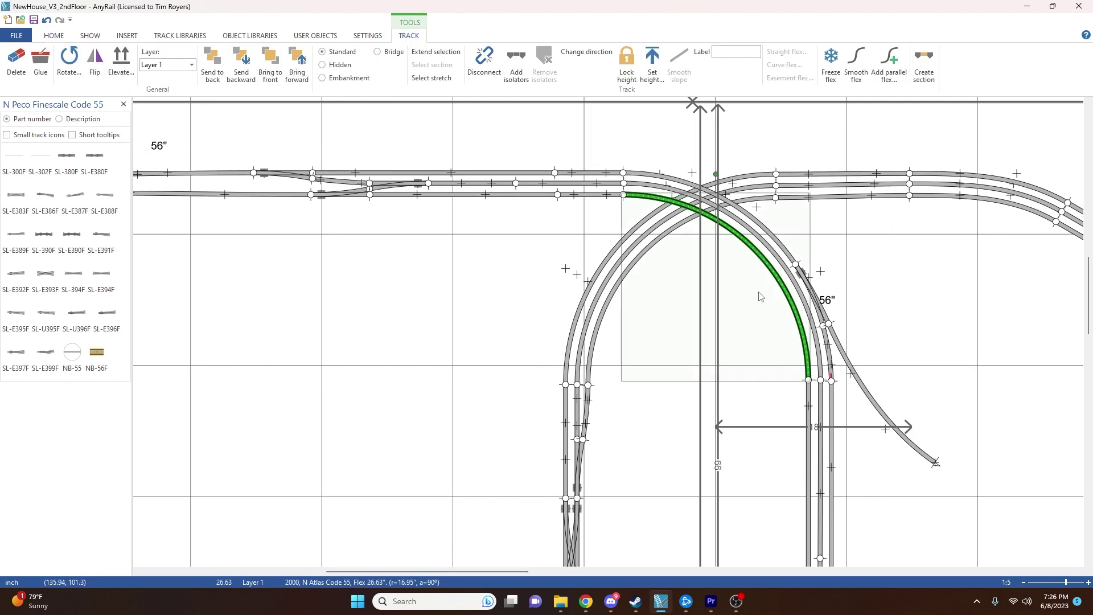
key("ctrl+z")
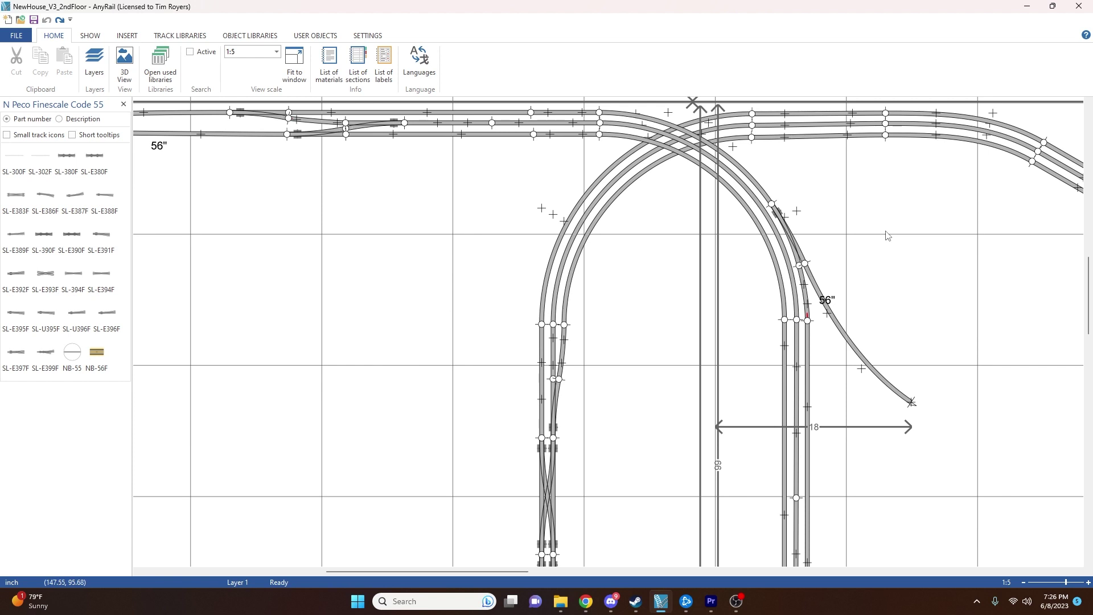
- Inspect the triple-track curves and the curved spurs along the line down to McHenry Line Intersect
scroll(899, 265, "down", 1)
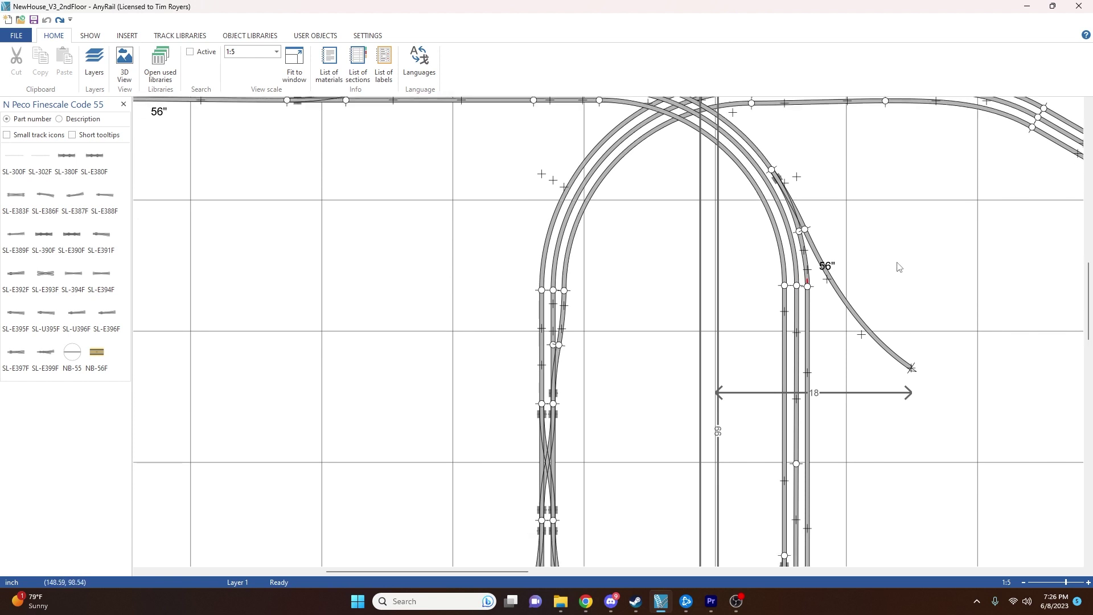
scroll(951, 239, "up", 1)
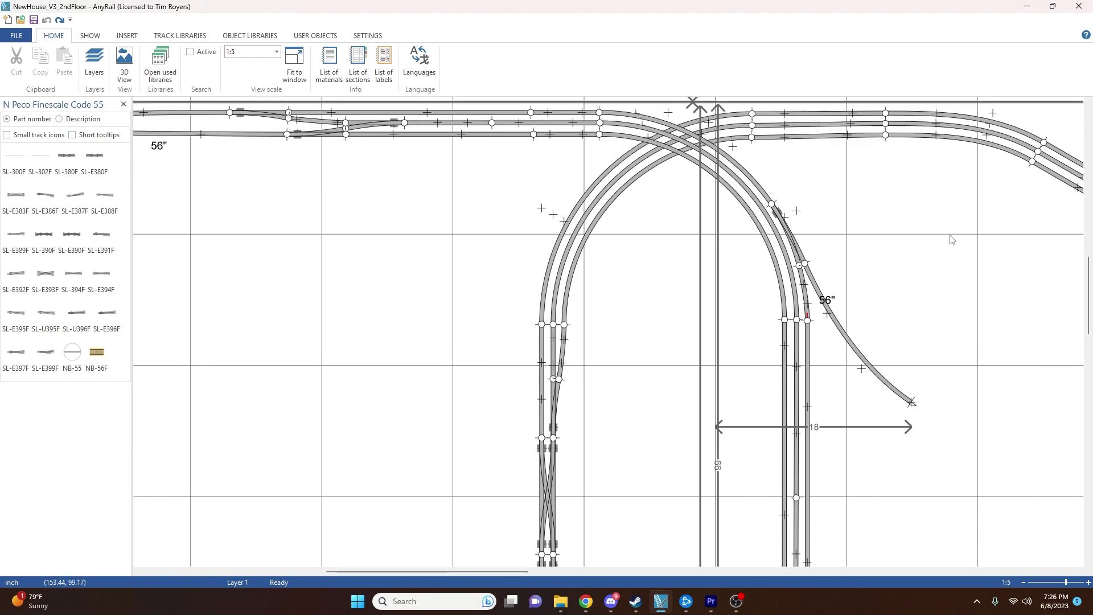
scroll(817, 324, "down", 5)
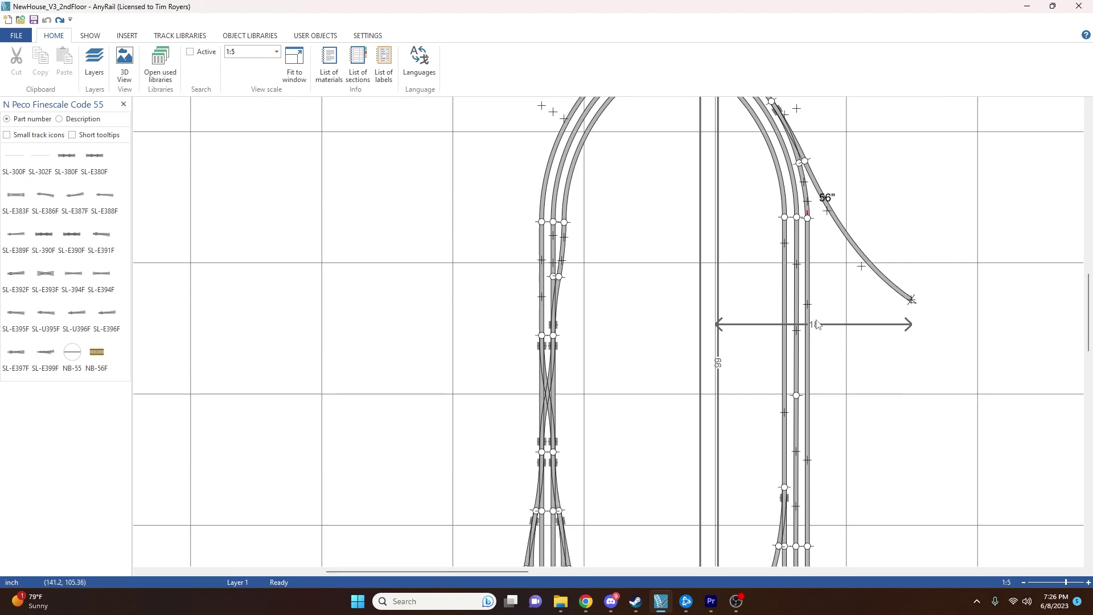
scroll(819, 269, "down", 3)
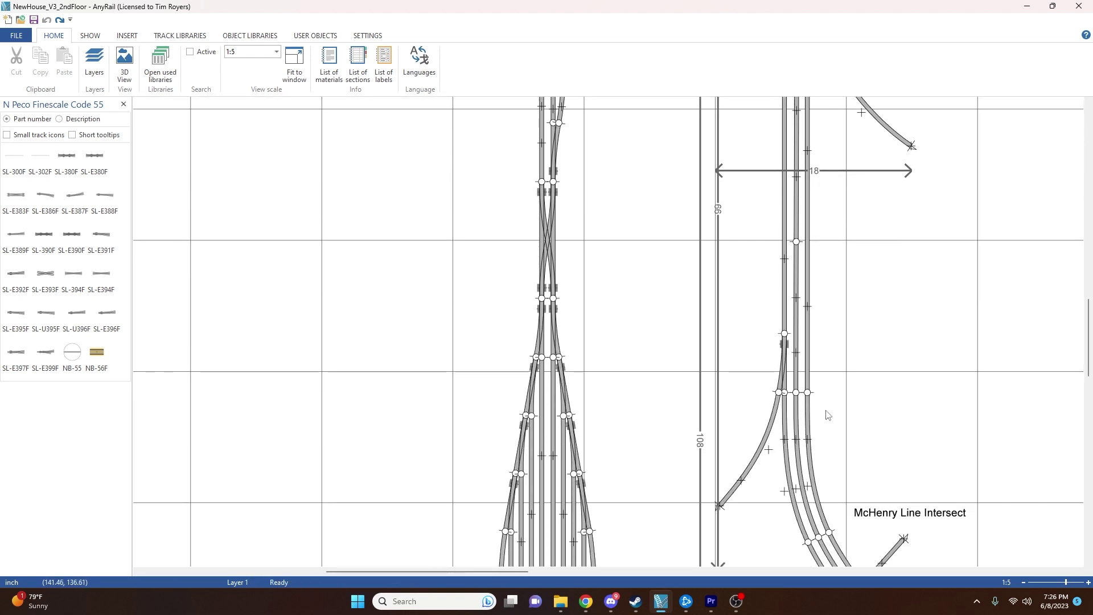
scroll(854, 286, "up", 3)
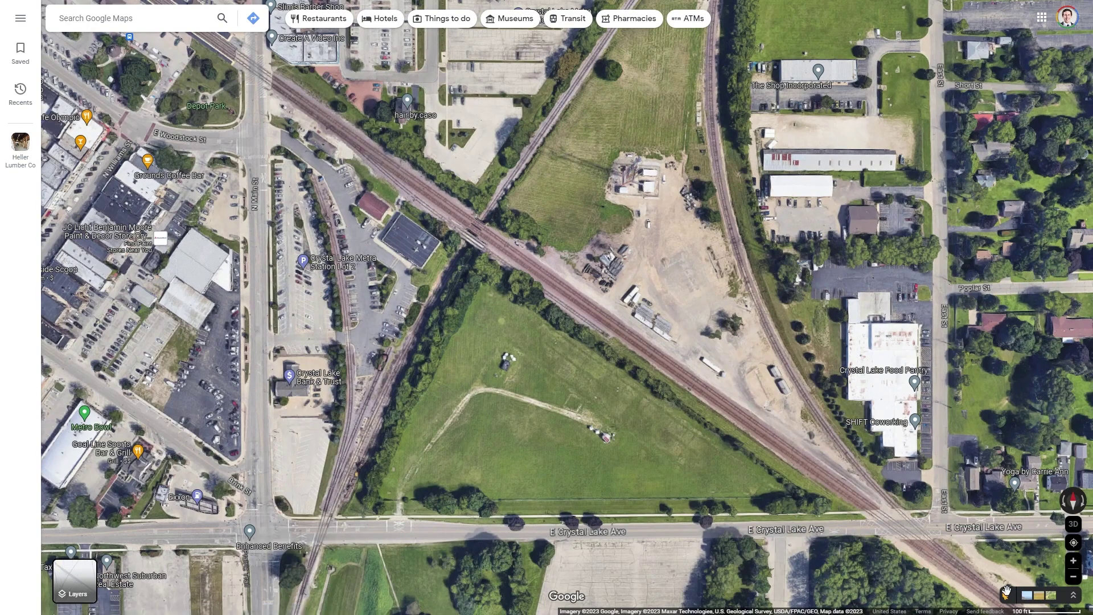
- In Google Maps, examine the real rail junction at E Crystal Lake Ave in Street View, looking both ways along the tracks
left_click_drag(1006, 592, 897, 493)
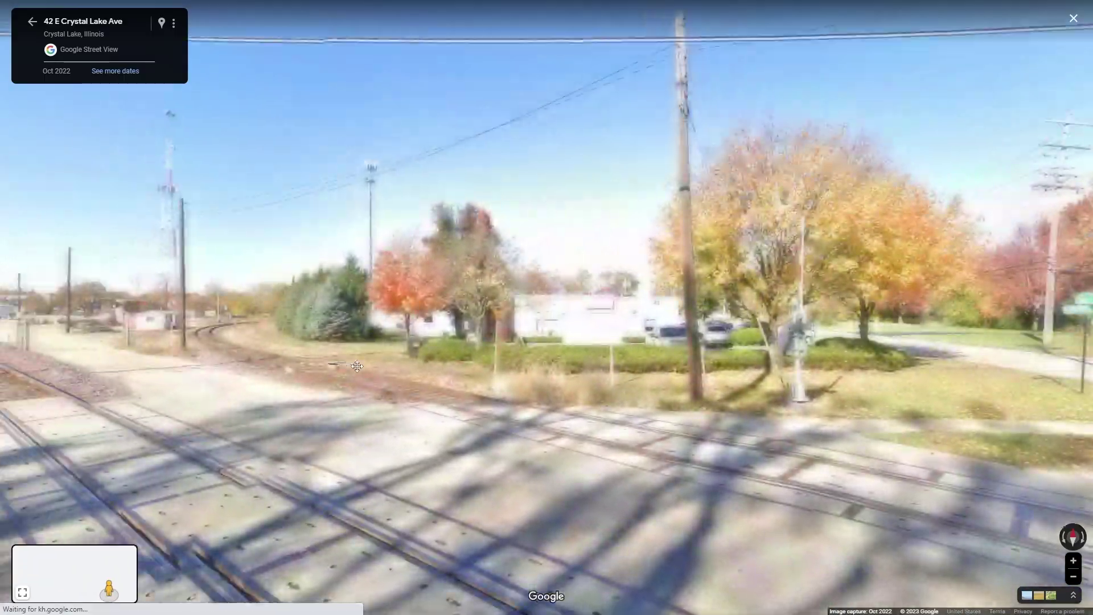
left_click_drag(357, 366, 90, 308)
left_click_drag(975, 277, 159, 245)
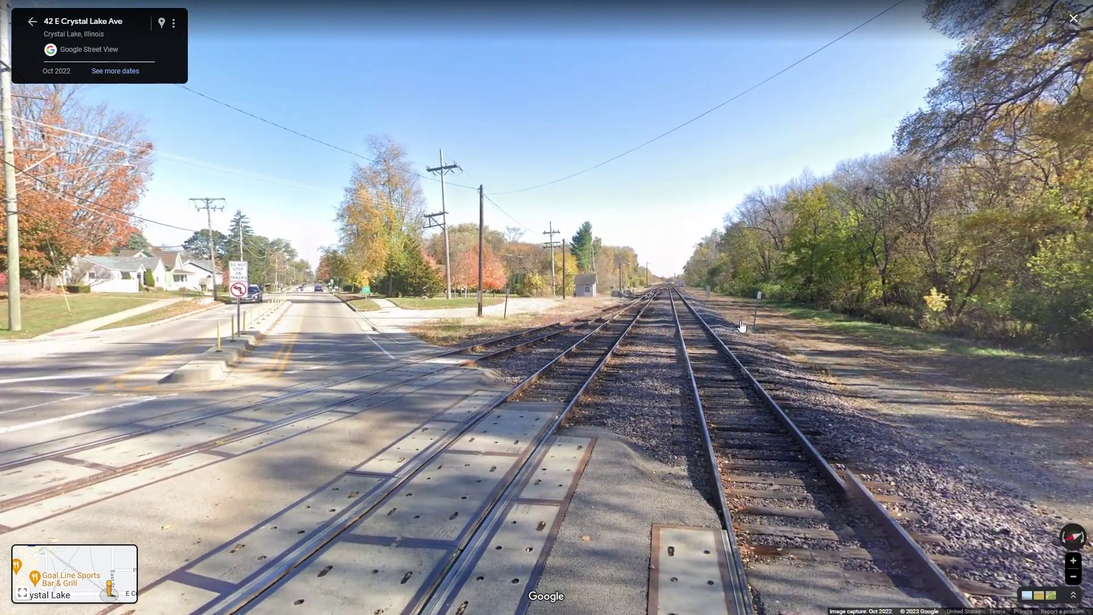
left_click(719, 308)
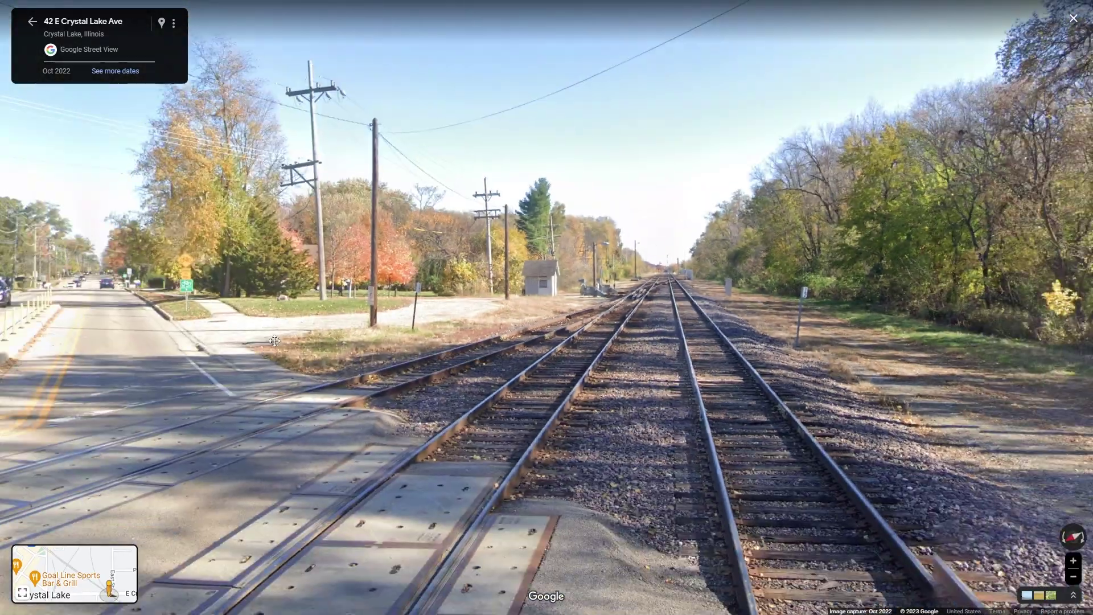
left_click_drag(274, 340, 843, 361)
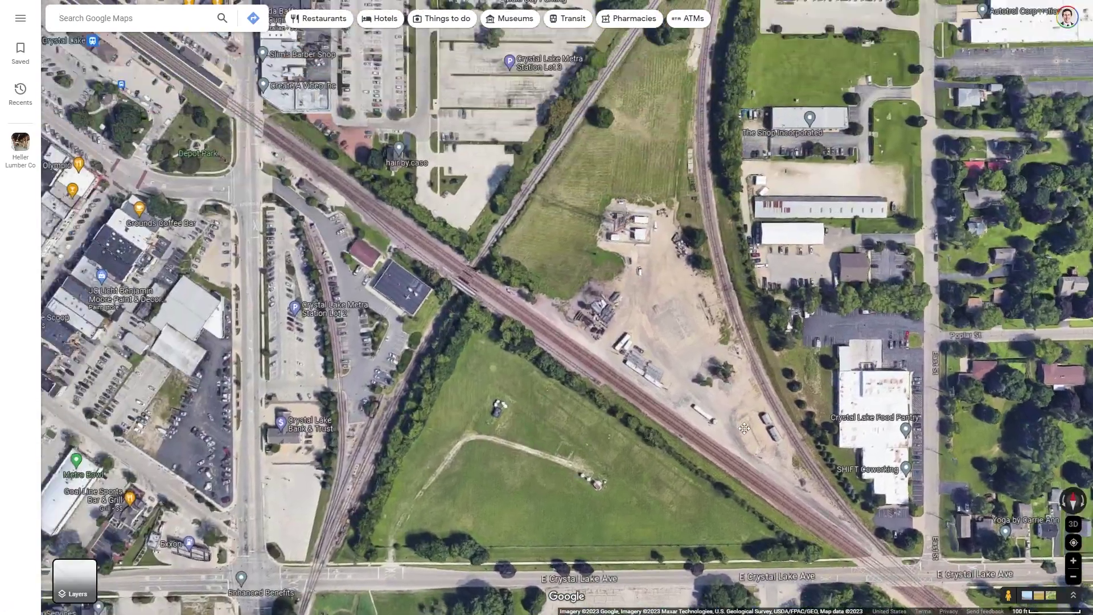
- Examine the rail bridge crossing near the Crystal Lake Metra lots on the satellite map
scroll(496, 333, "up", 5)
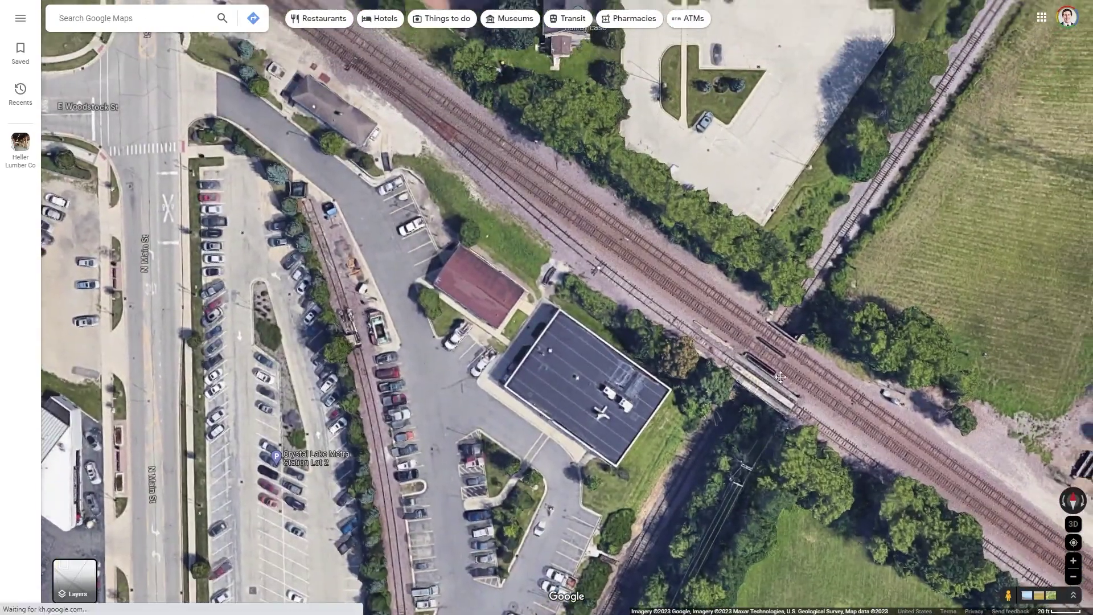
left_click_drag(770, 439, 697, 496)
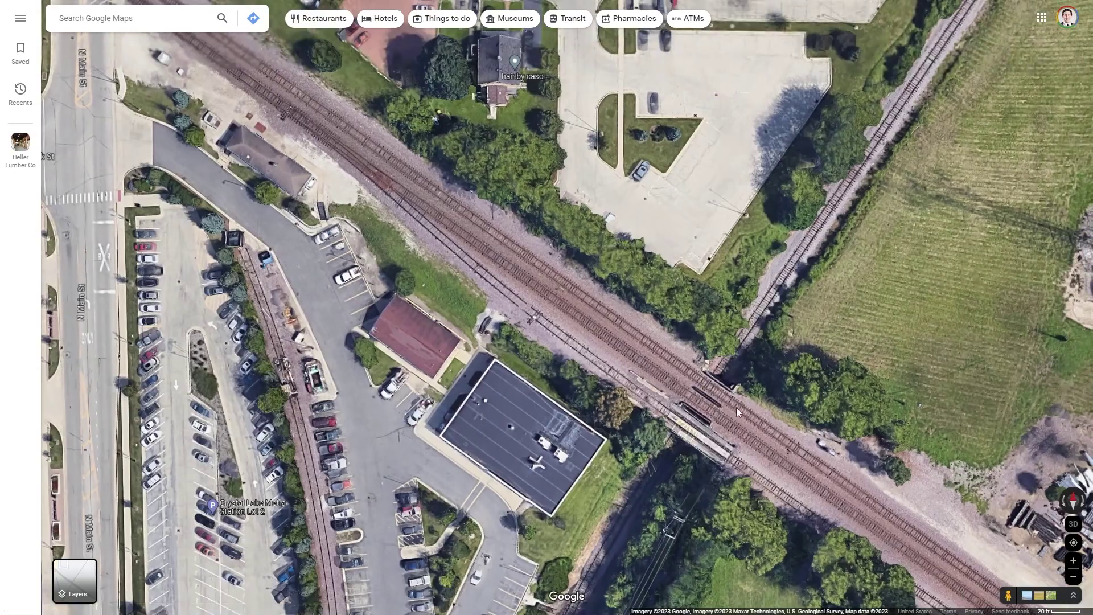
scroll(736, 408, "down", 1)
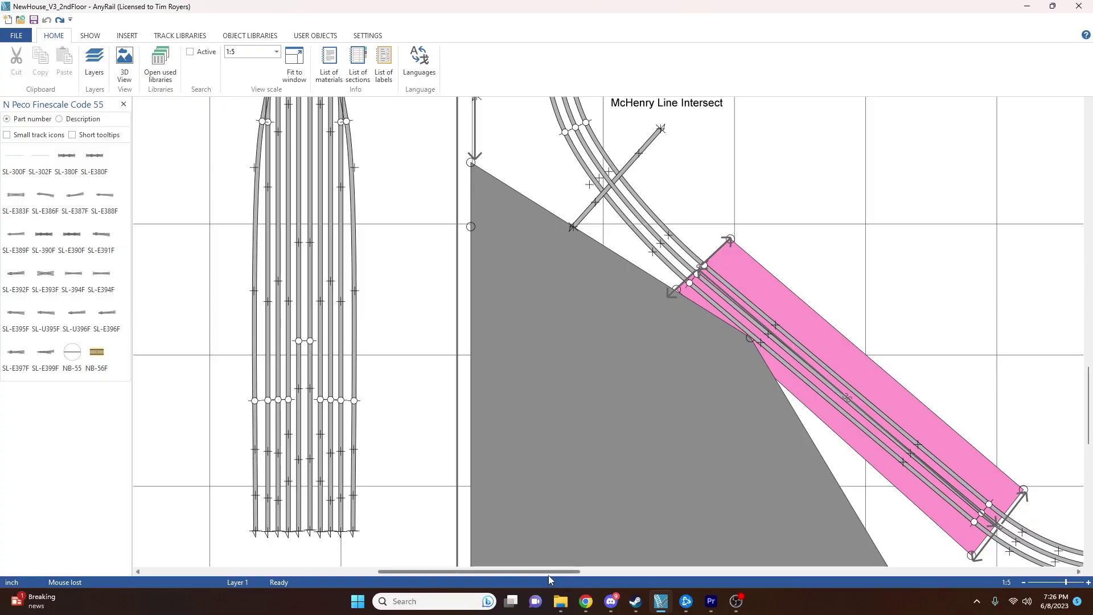
- Return to AnyRail and follow the triple track from McHenry Line Intersect to Crystal Lake Metra Staging
left_click_drag(548, 571, 815, 578)
scroll(700, 473, "down", 2)
scroll(831, 515, "down", 4)
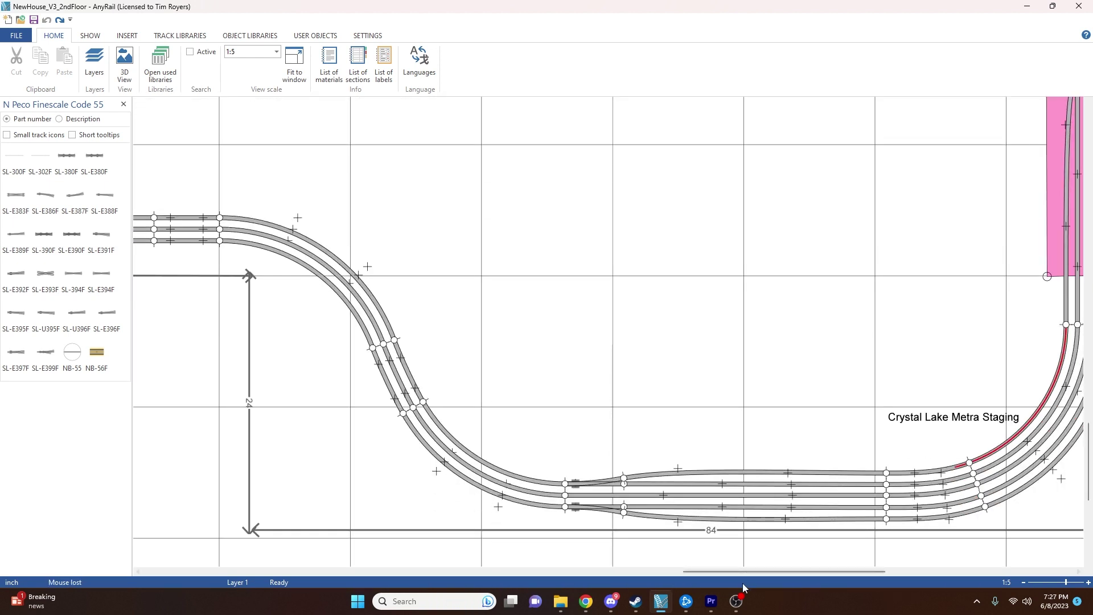
left_click_drag(744, 575, 812, 574)
- Inspect the pink section beyond Crystal Lake Metra Staging and the crossovers past its 53" mark
scroll(576, 366, "up", 3)
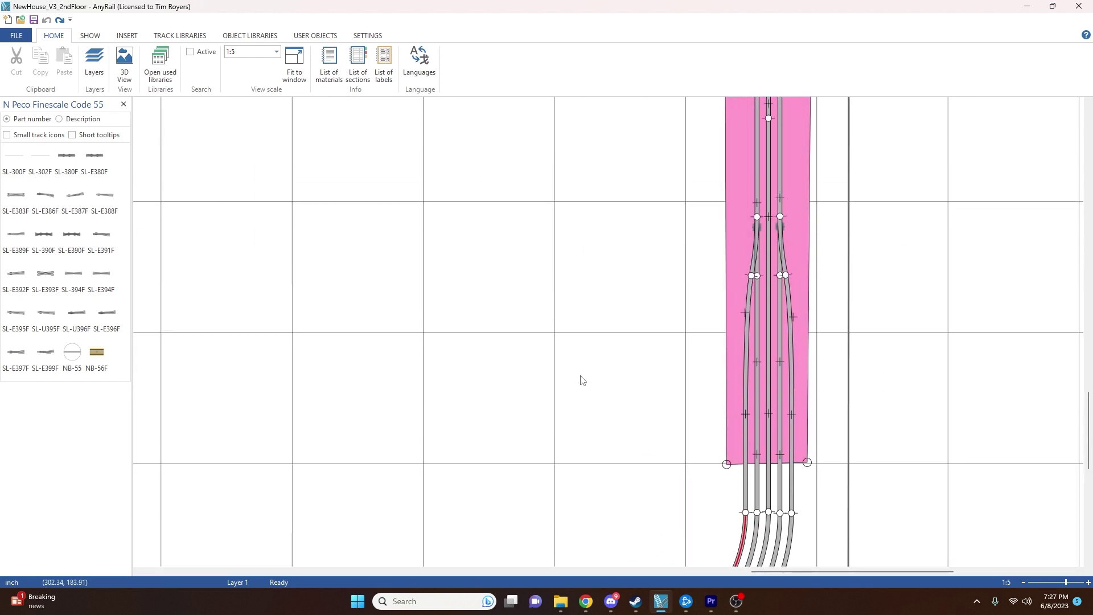
scroll(582, 380, "up", 3)
scroll(587, 392, "down", 1)
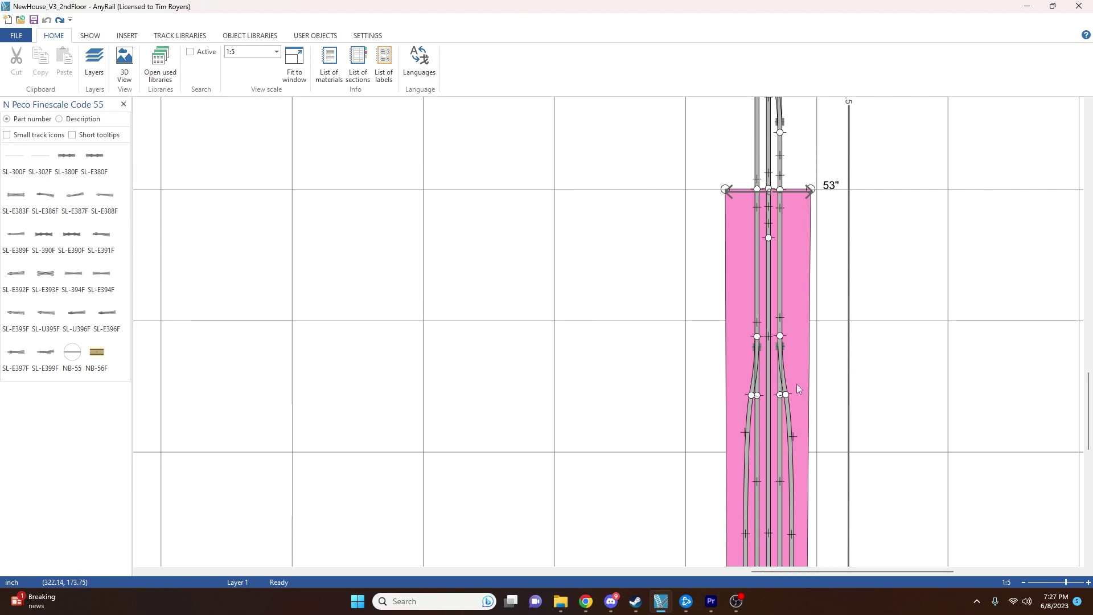
scroll(797, 389, "up", 5)
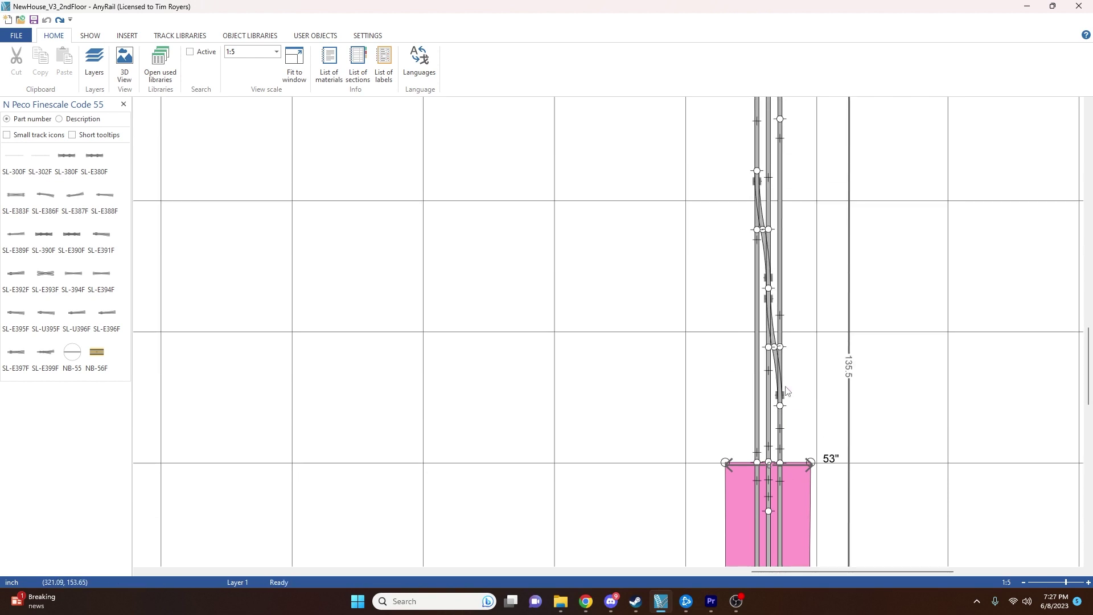
scroll(791, 389, "up", 2)
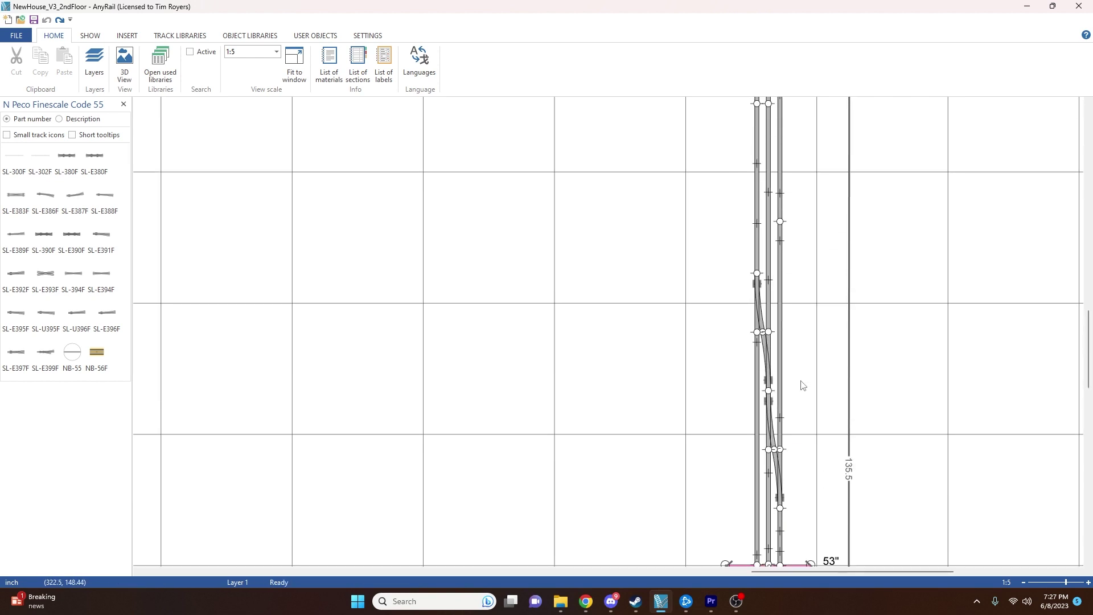
- Follow the long straight triple track from the crossovers up to the Elite Door spur
scroll(800, 386, "up", 6)
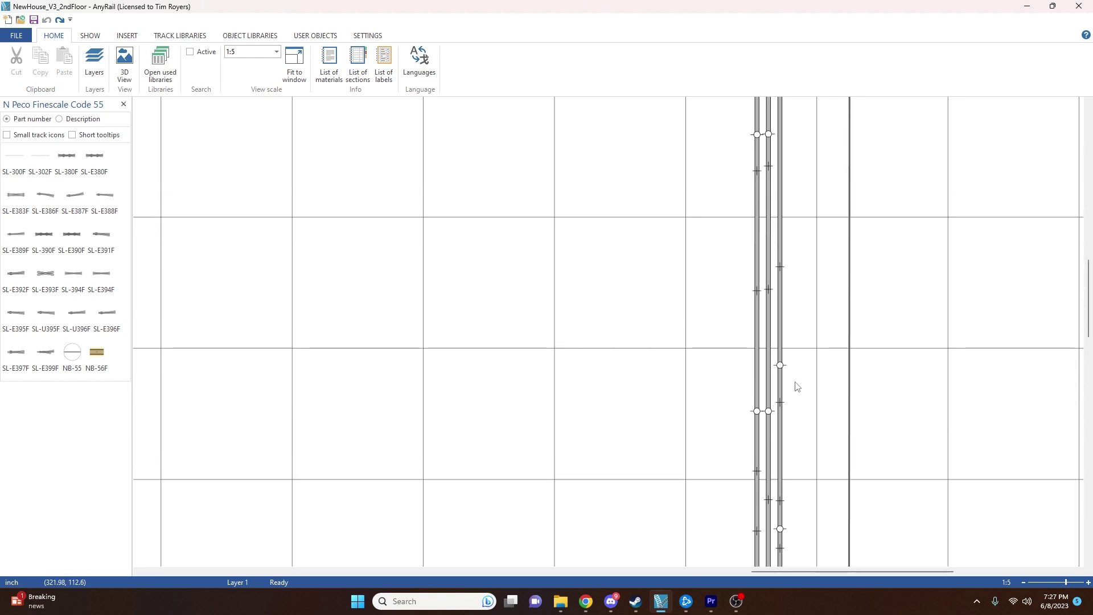
scroll(797, 387, "up", 2)
scroll(796, 387, "down", 4)
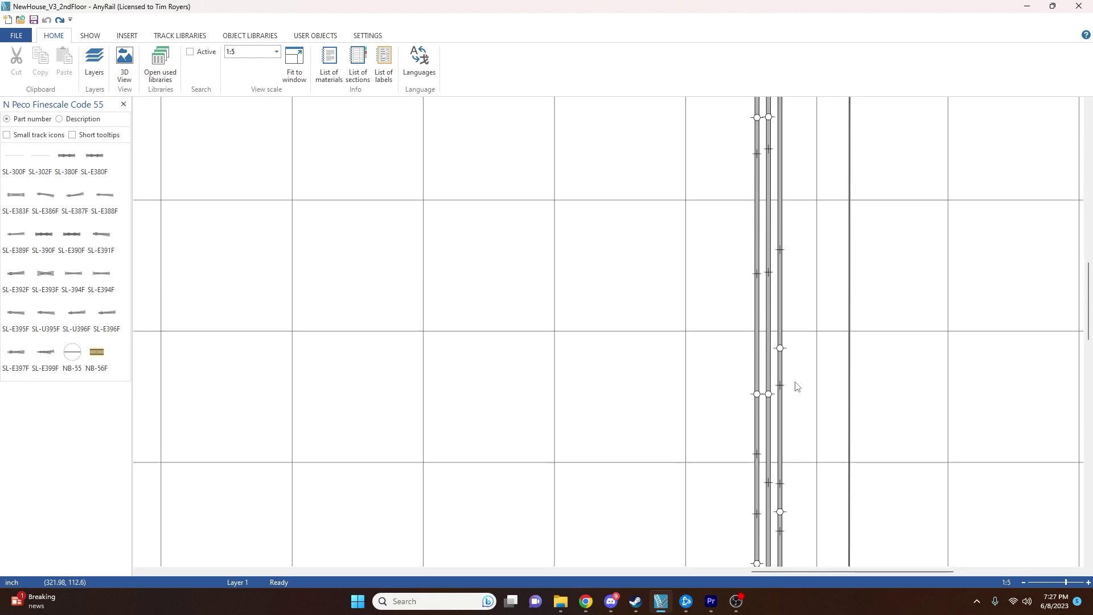
scroll(795, 388, "up", 8)
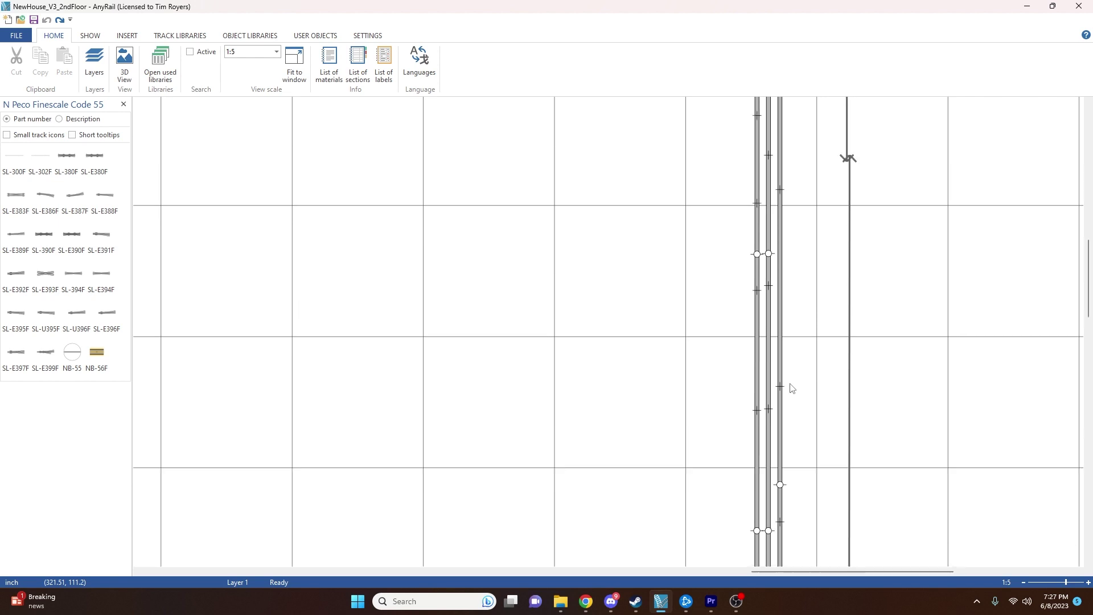
scroll(793, 387, "up", 1)
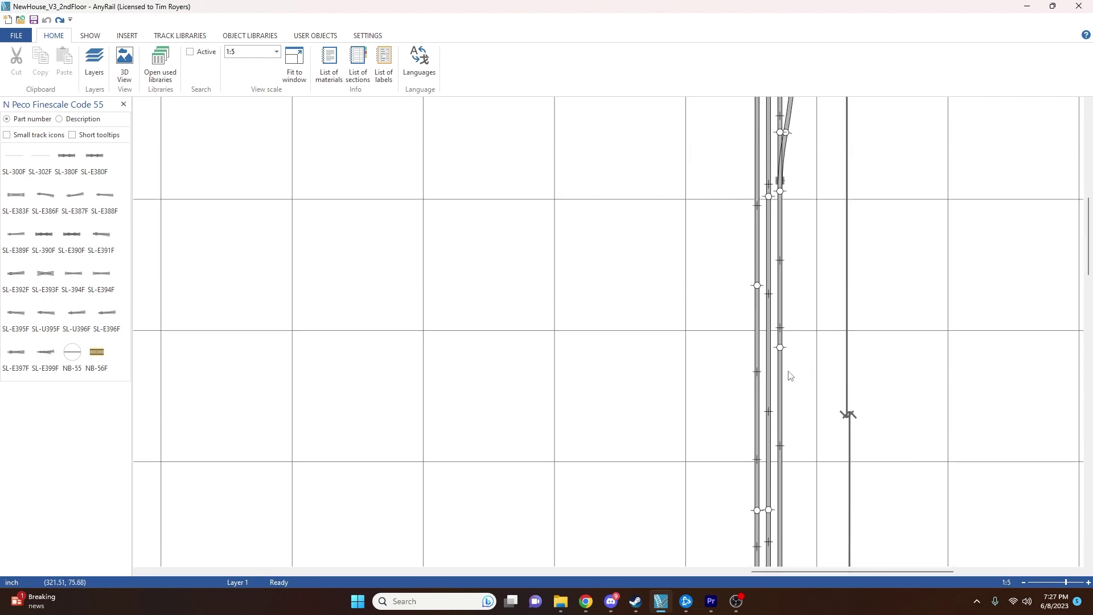
scroll(790, 377, "up", 4)
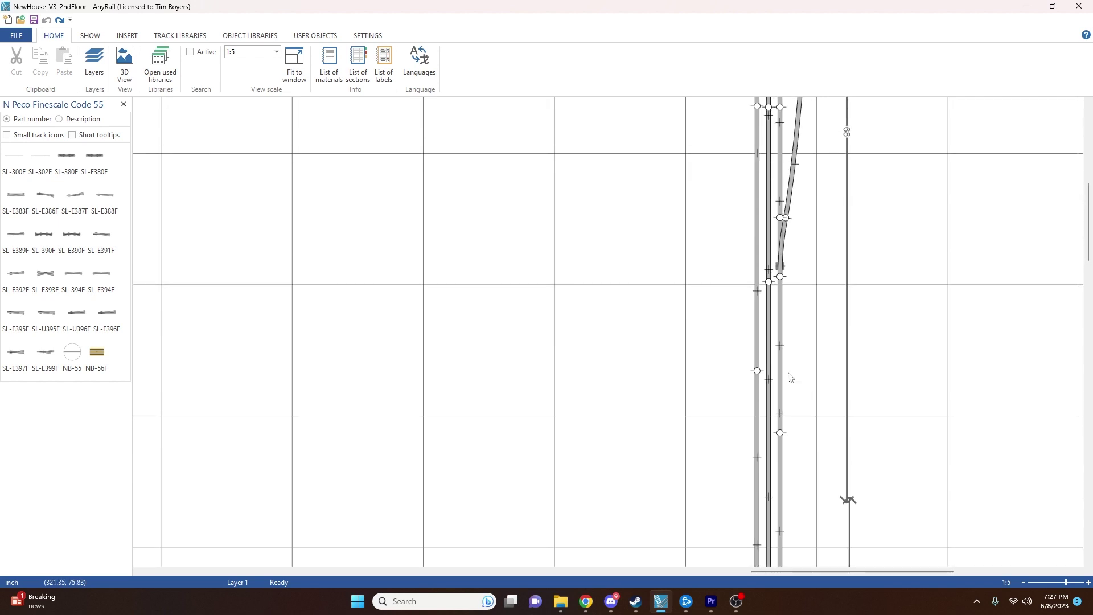
scroll(790, 377, "up", 5)
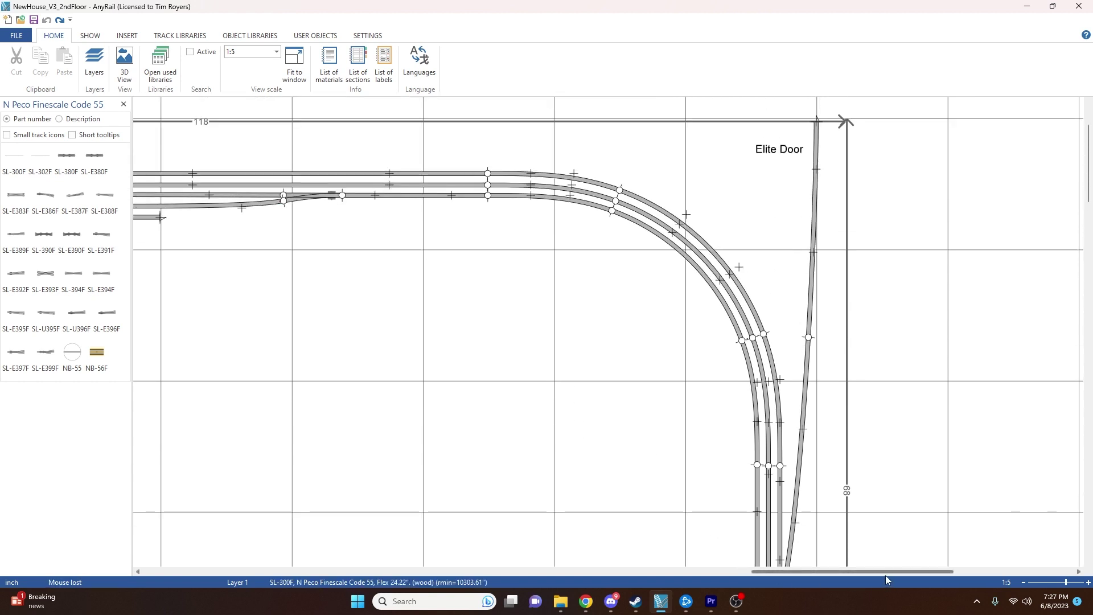
- Inspect the RP Lumber spur and the Ridgefield Grain tracks, following the line around to the next curve
left_click_drag(886, 575, 712, 579)
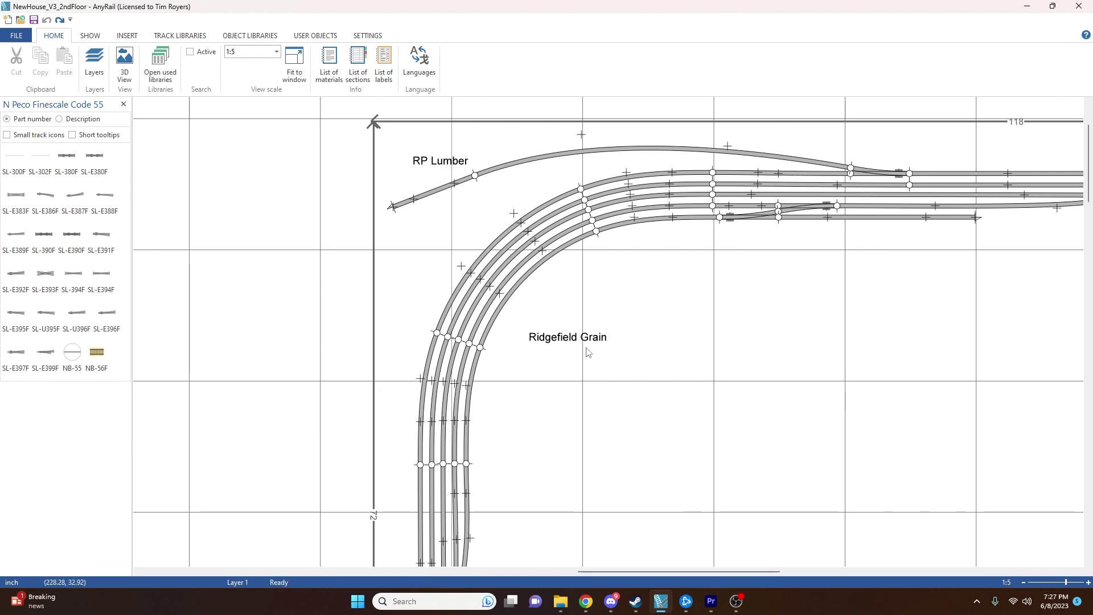
scroll(589, 354, "down", 3)
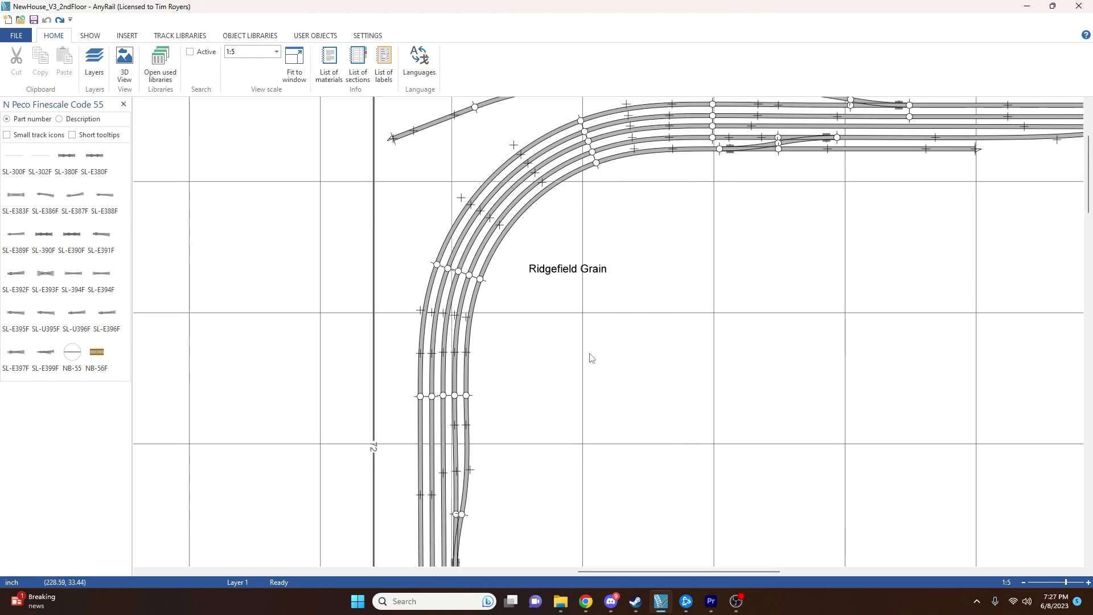
scroll(590, 356, "up", 3)
scroll(591, 357, "down", 10)
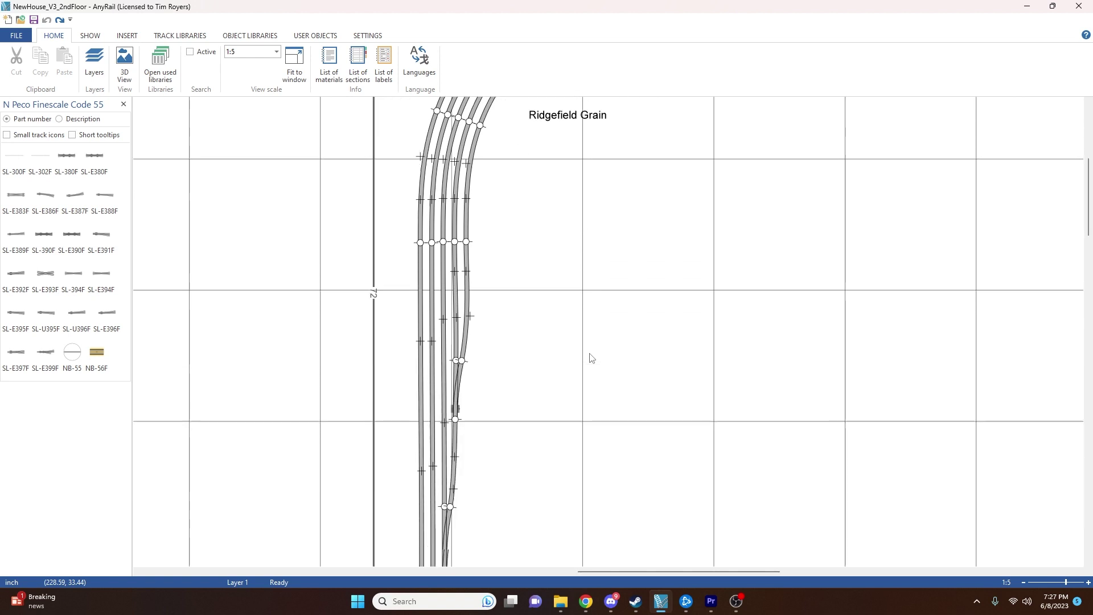
scroll(592, 364, "down", 3)
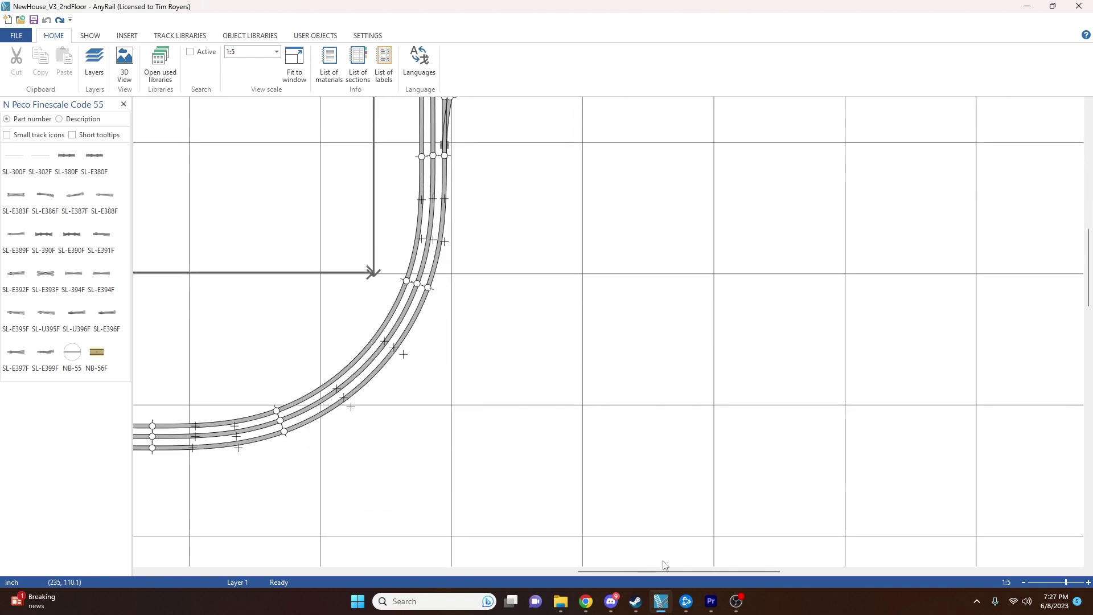
- Follow the line back past the triple-track crossing and down to the yard ladder beside McHenry Line Intersect
left_click_drag(669, 572, 521, 586)
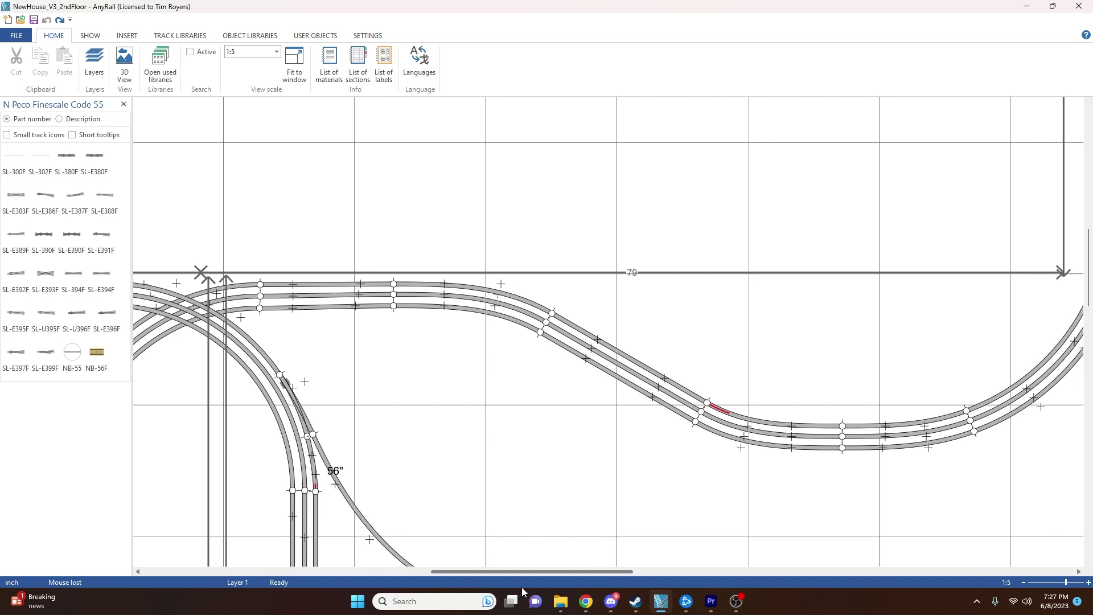
left_click_drag(521, 587, 444, 564)
scroll(447, 547, "down", 4)
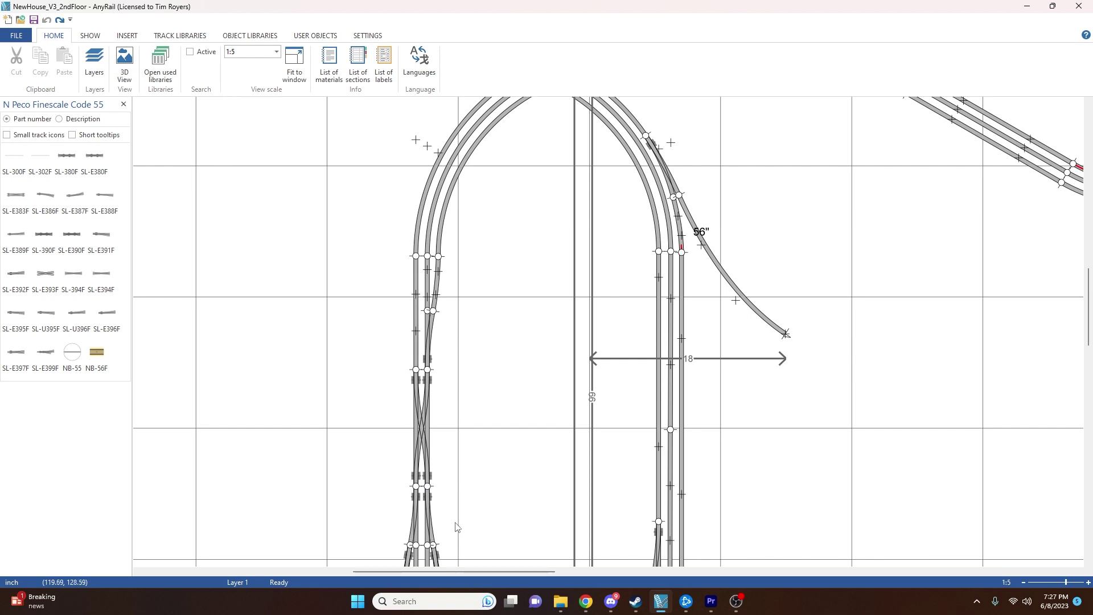
scroll(456, 528, "down", 1)
scroll(456, 527, "down", 10)
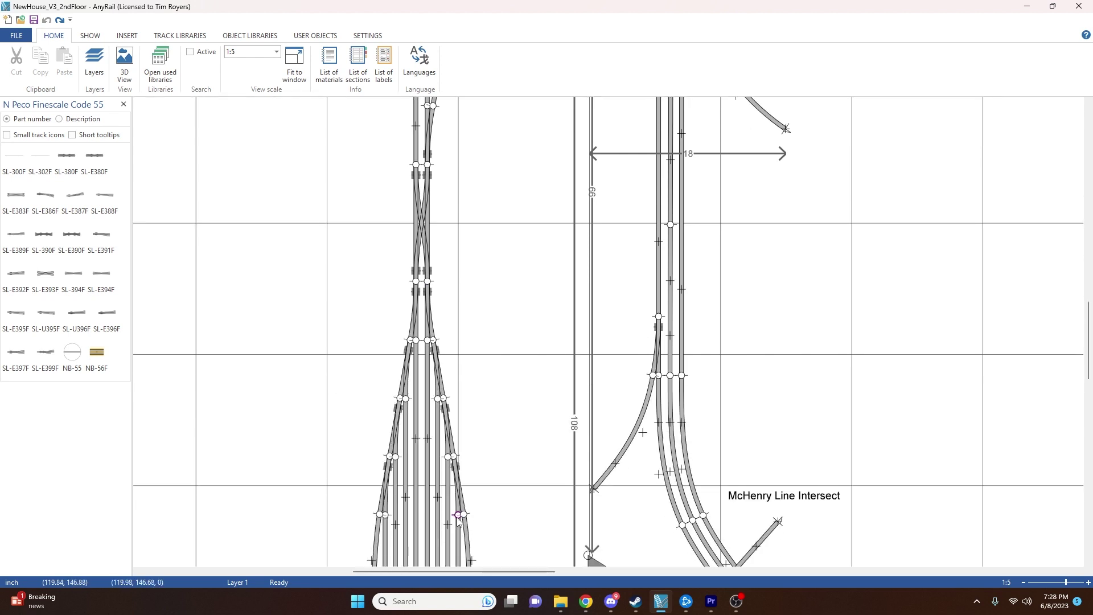
- Examine the staging yard beside McHenry Line Intersect, from its ladder turnouts down along the parallel storage tracks
scroll(496, 535, "left", 7)
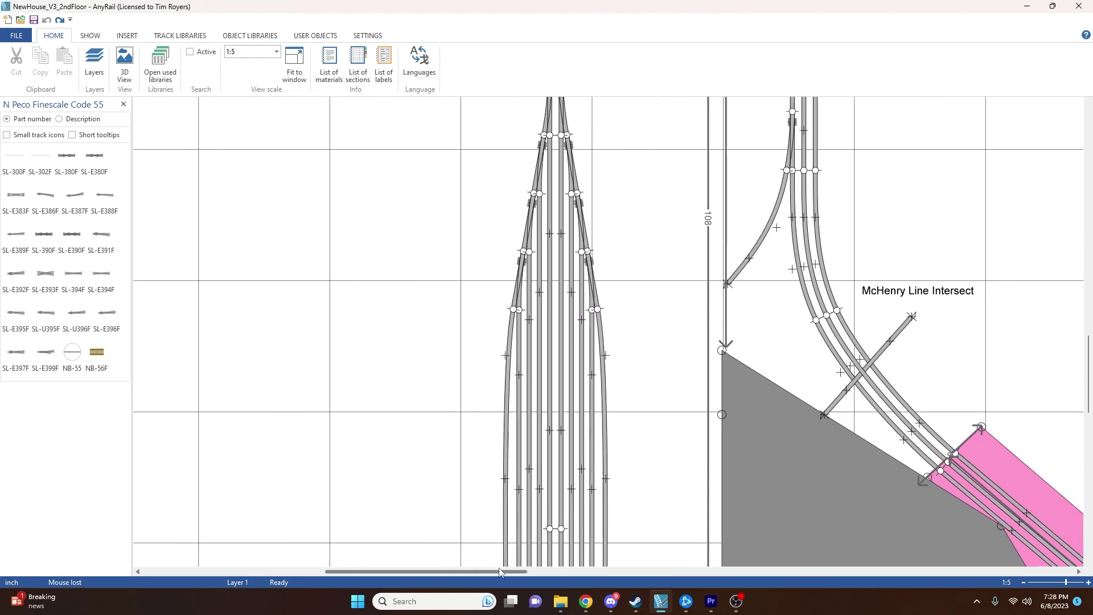
scroll(474, 522, "up", 3)
scroll(474, 523, "down", 9)
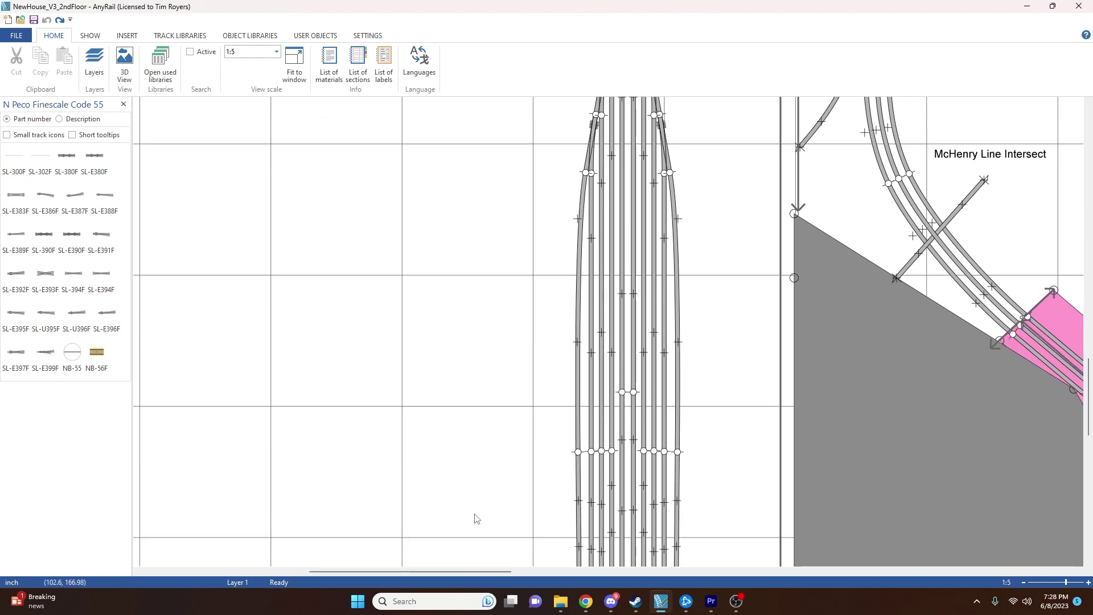
scroll(476, 518, "up", 4)
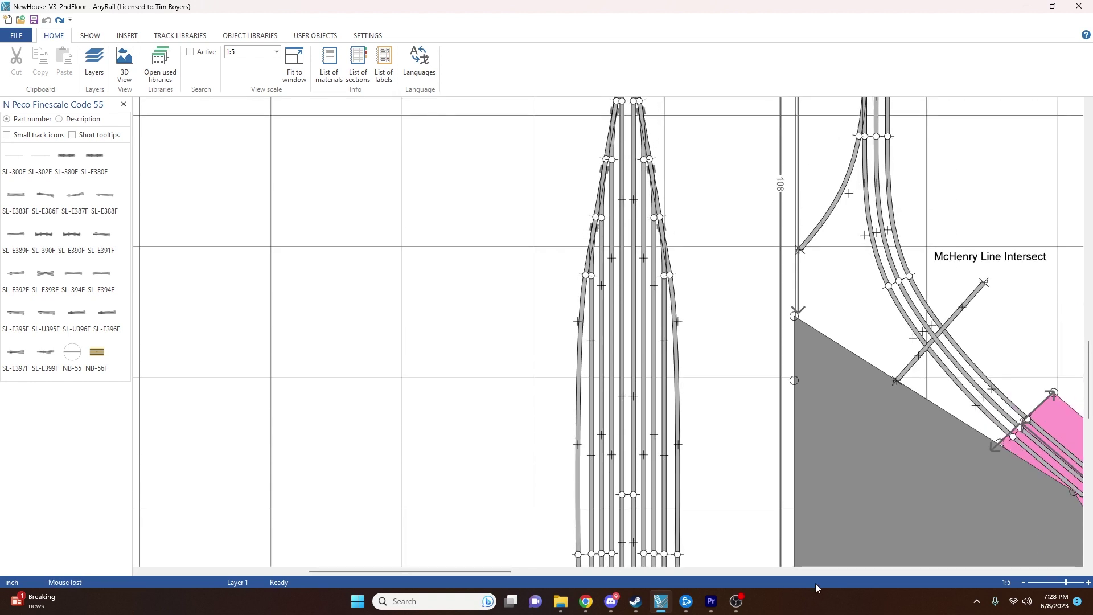
- Survey the second-floor plan at 1:15 scale, from the staging yard past Crystal Lake Station to the distant vertical main line
left_click(1022, 583)
left_click(1022, 582)
left_click(1023, 582)
left_click(1023, 583)
left_click(1023, 582)
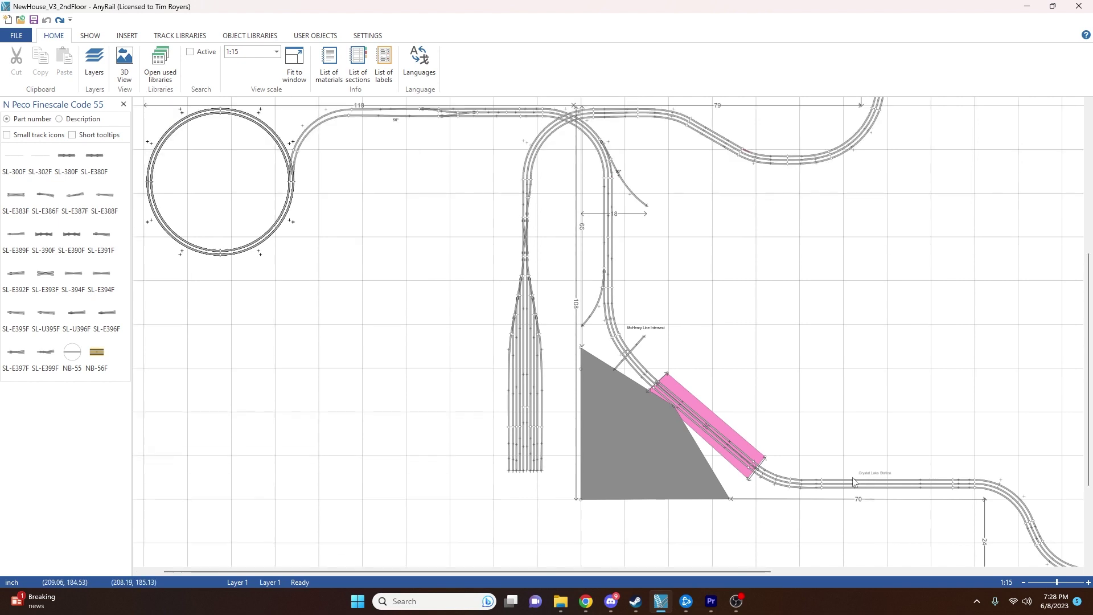
left_click(1022, 582)
left_click_drag(501, 571, 719, 580)
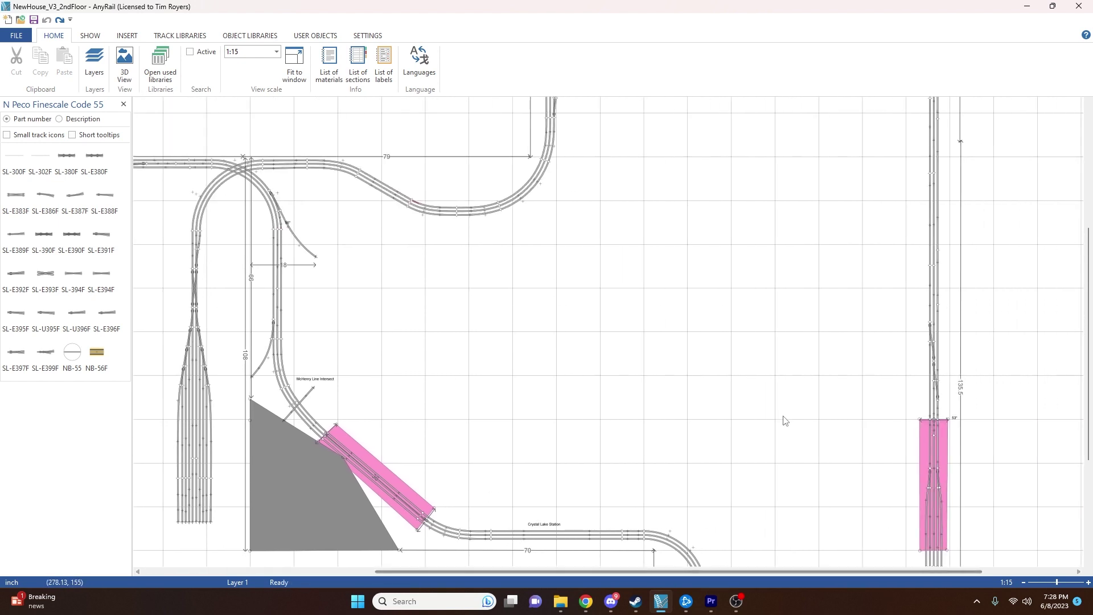
scroll(783, 420, "down", 2)
scroll(778, 430, "up", 4)
scroll(779, 430, "up", 5)
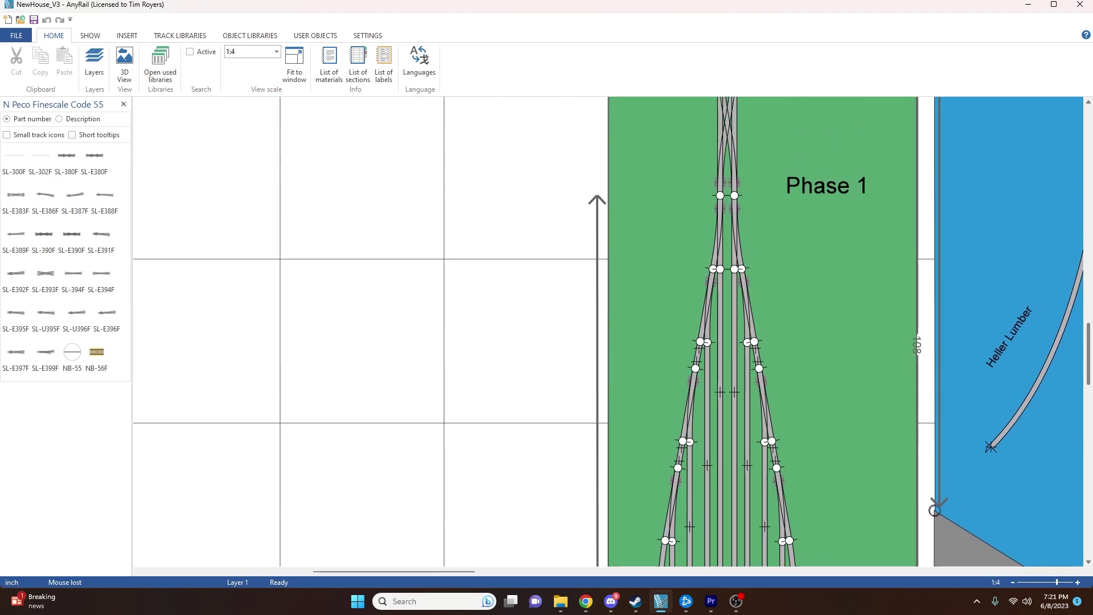
- Inspect the Phase 1 yard throat in the NewHouse_V3 plan, from the double crossover down through the ladder turnouts
scroll(844, 334, "up", 1)
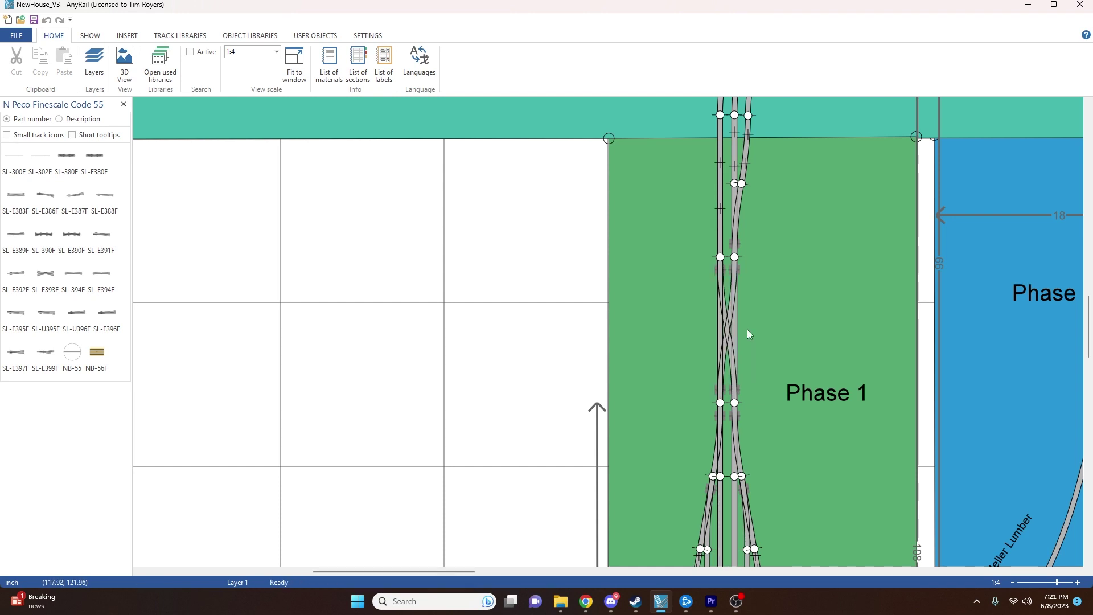
scroll(804, 336, "down", 5)
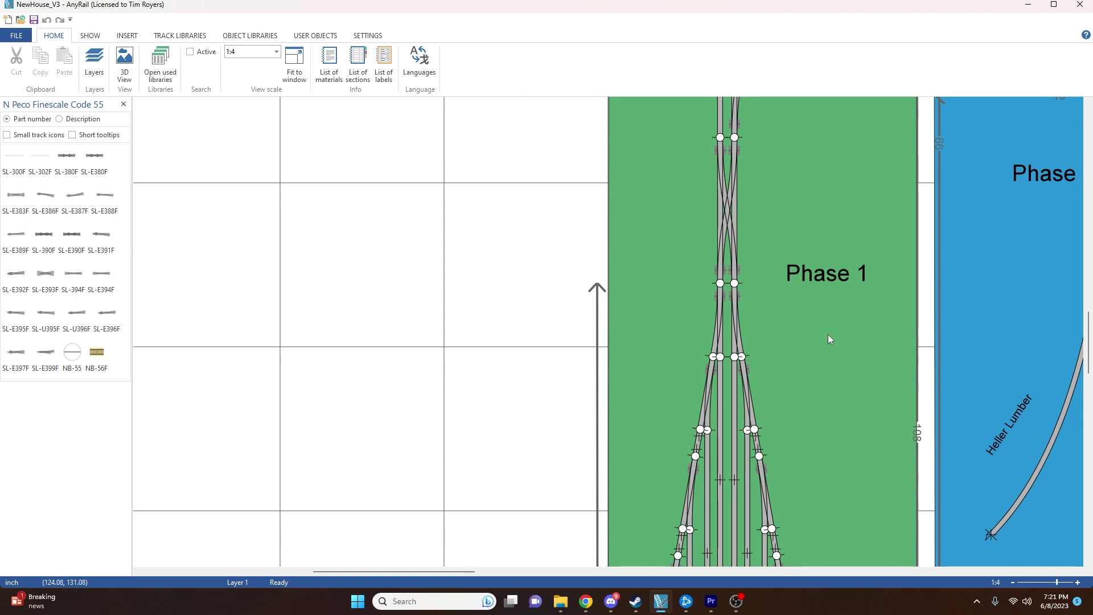
scroll(828, 339, "up", 1)
scroll(790, 359, "down", 4)
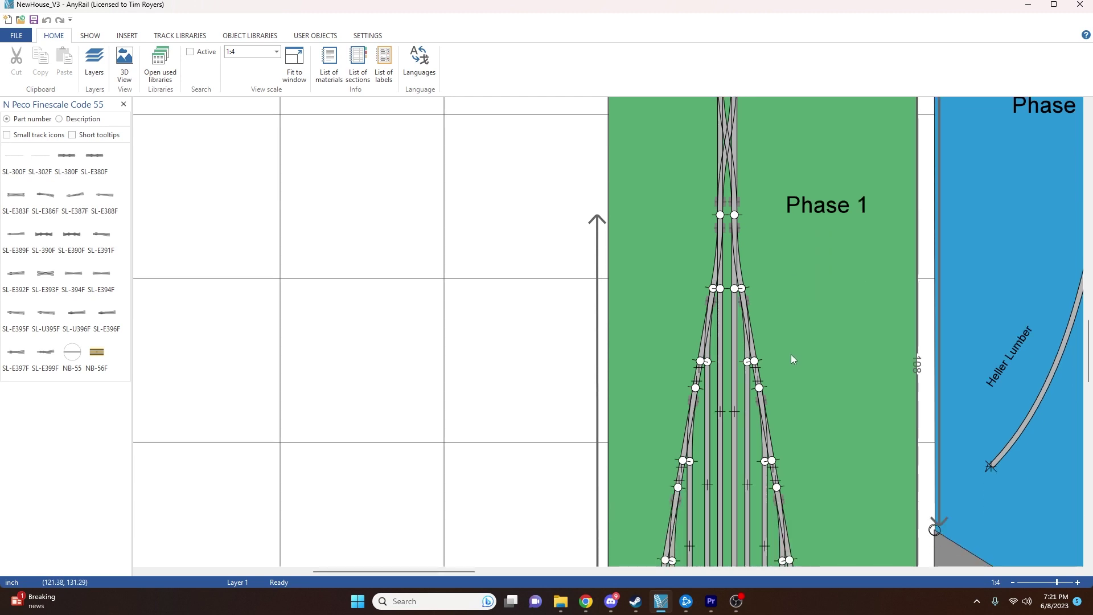
scroll(825, 347, "down", 2)
scroll(860, 360, "down", 3)
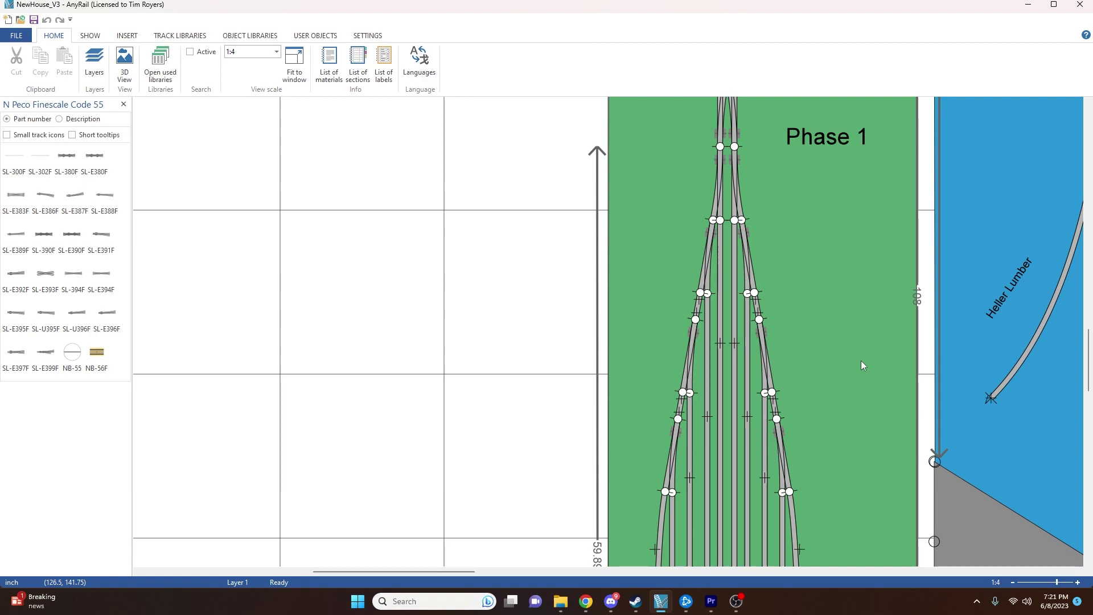